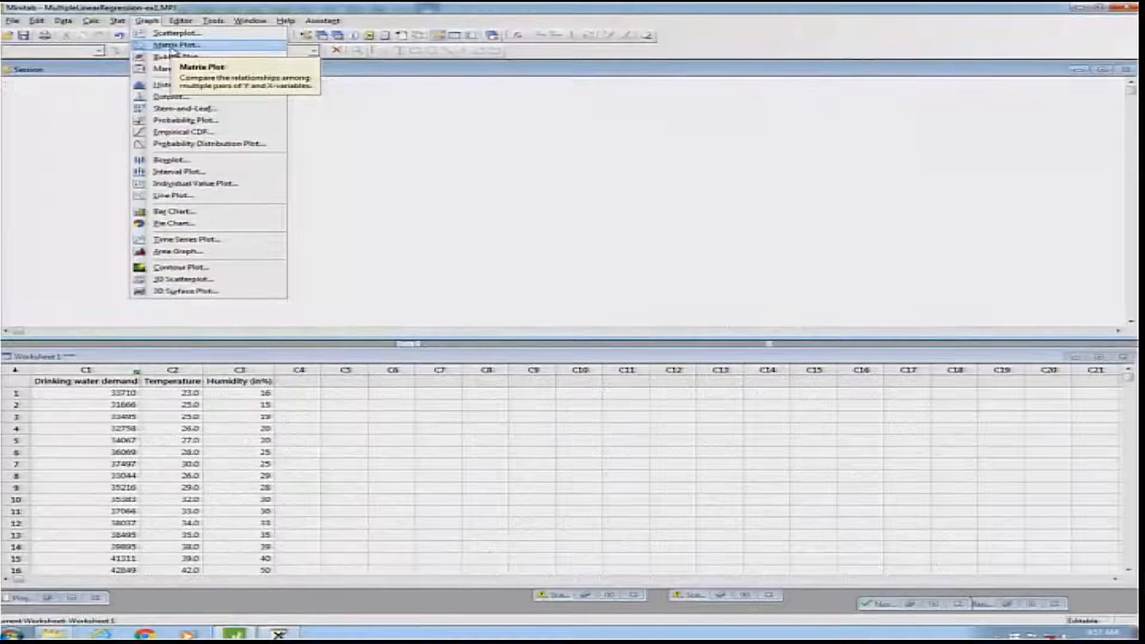
Create a simple matrix plot of Drinking water demand, Temperature and Humidity (in%).
click(174, 50)
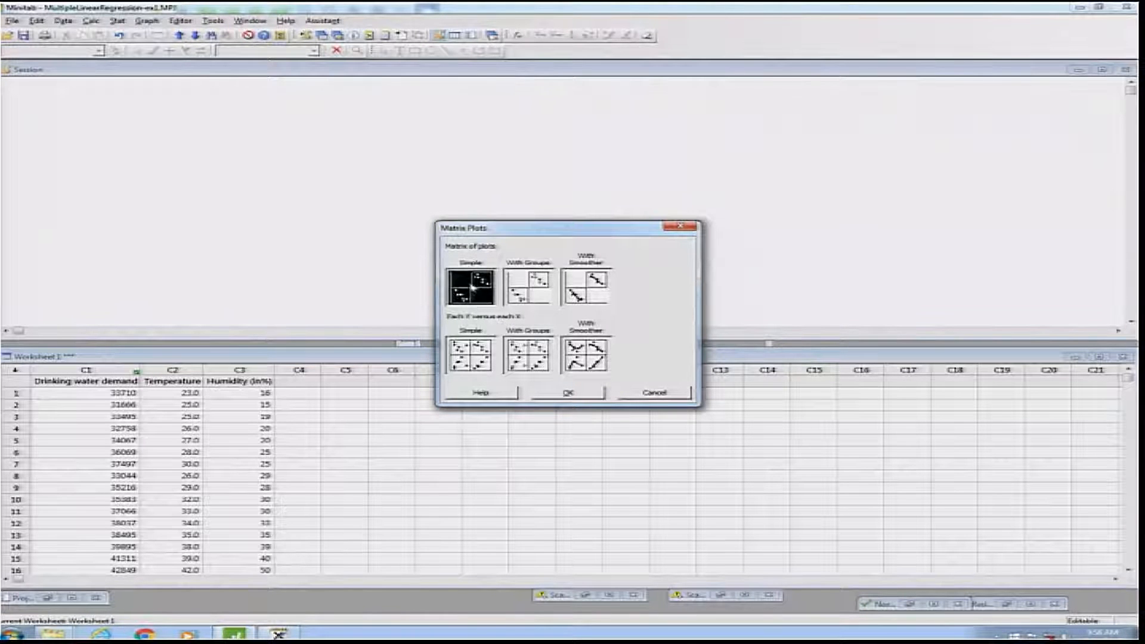
click(567, 393)
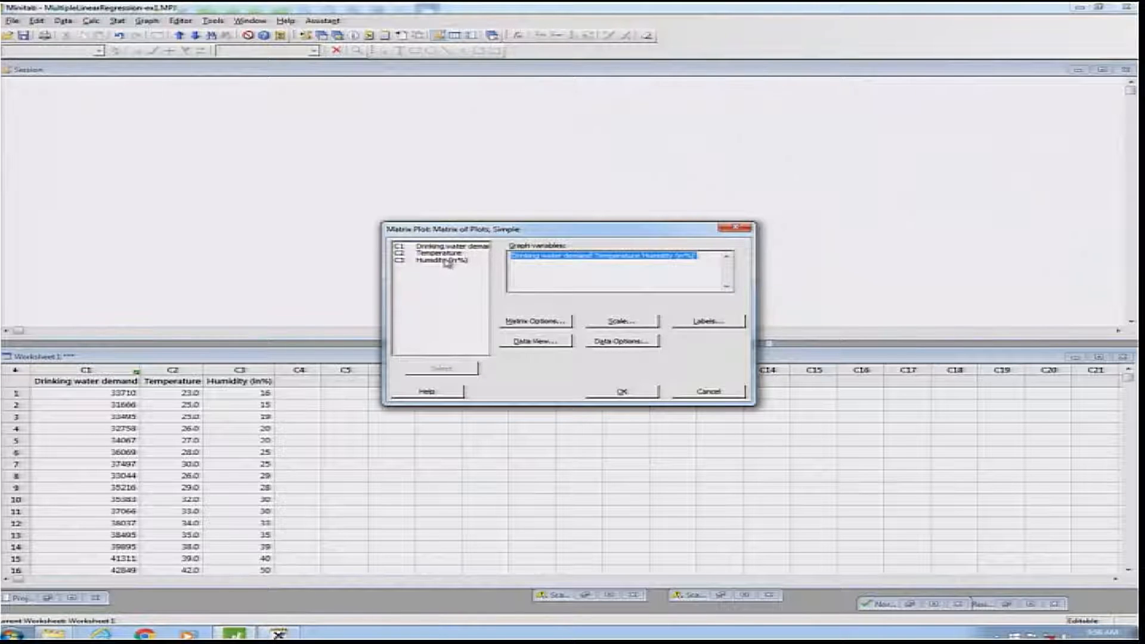
click(636, 397)
Examine the matrix plot at full size, then restore its window and move it clear of the worksheet columns.
drag(383, 171, 735, 107)
double_click(735, 107)
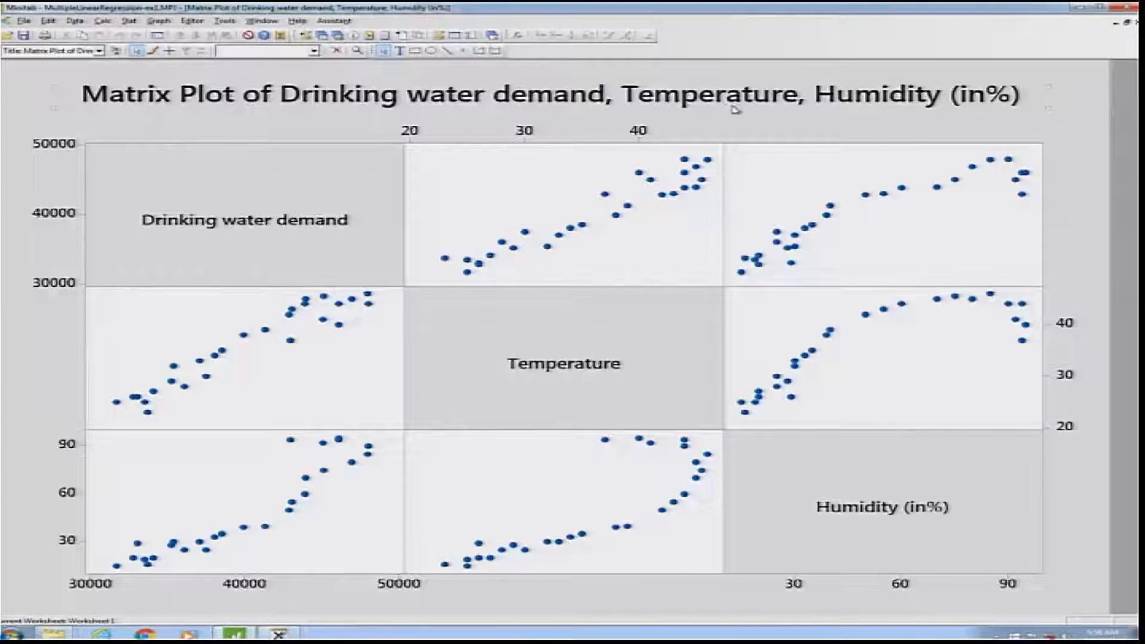
click(1127, 25)
drag(759, 118, 987, 139)
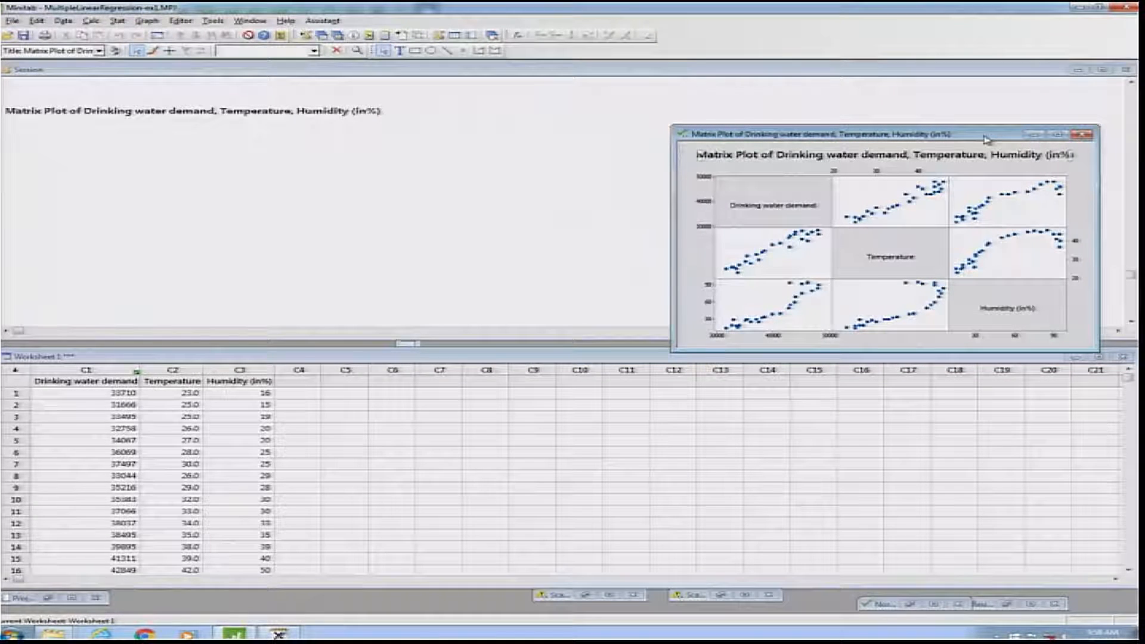
Create a wireframe 3D surface plot with Drinking water demand as Z, Temperature as Y and Humidity (in%) as X.
click(154, 23)
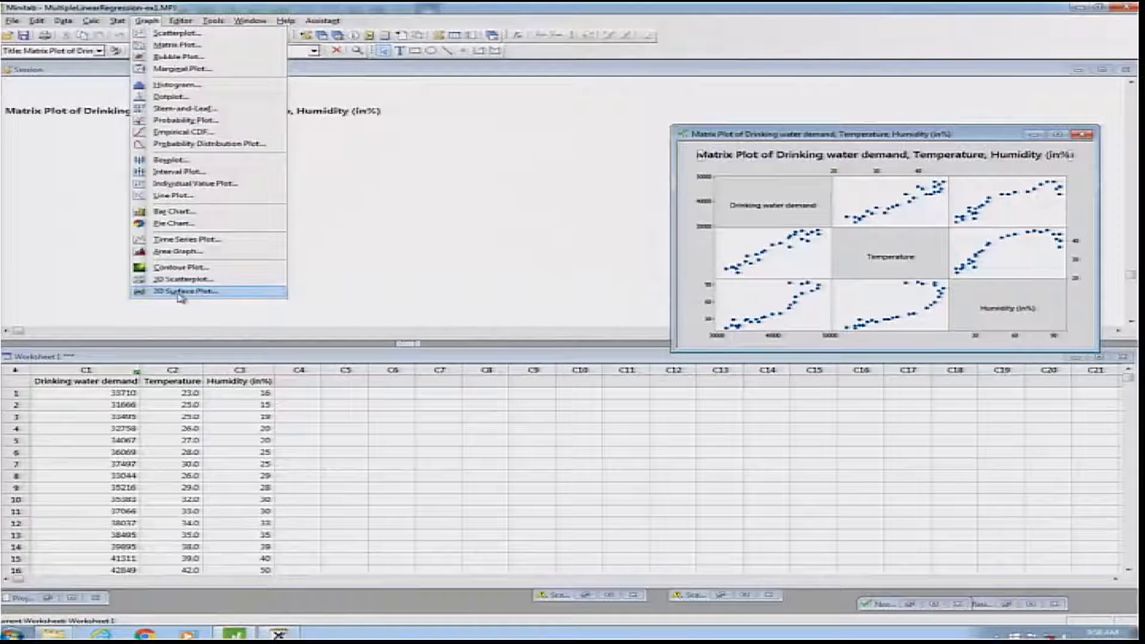
click(178, 291)
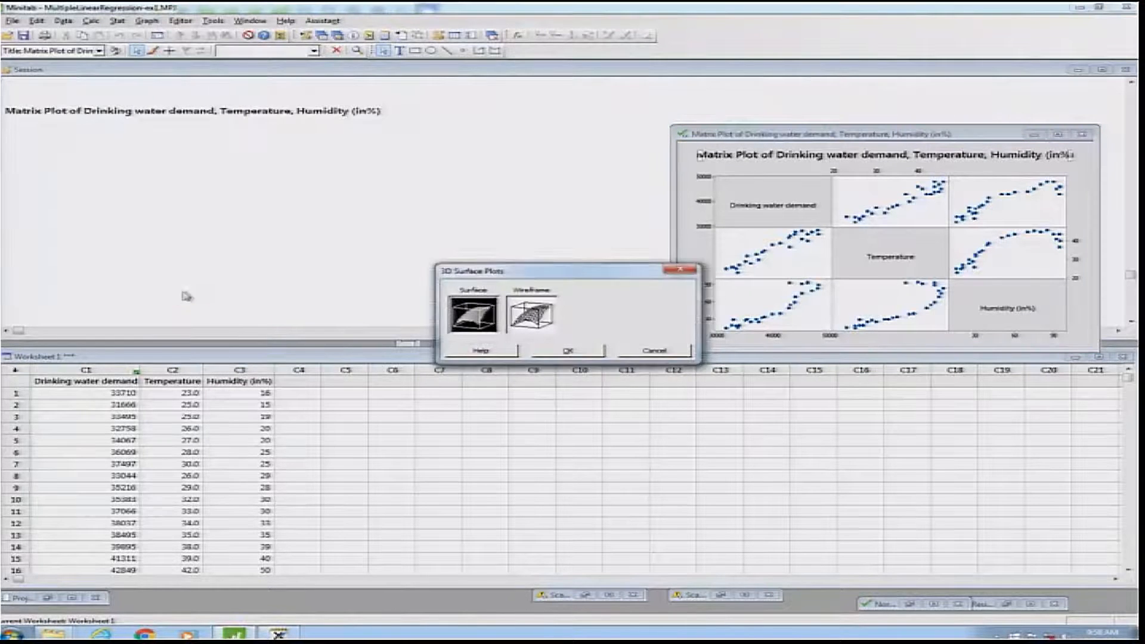
click(535, 319)
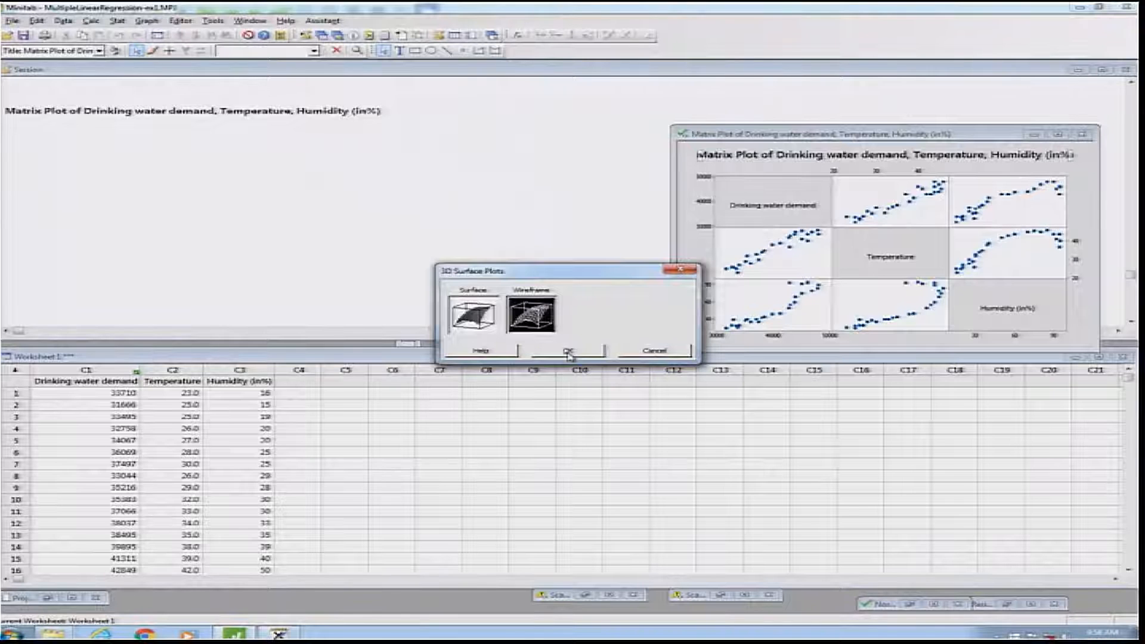
click(568, 353)
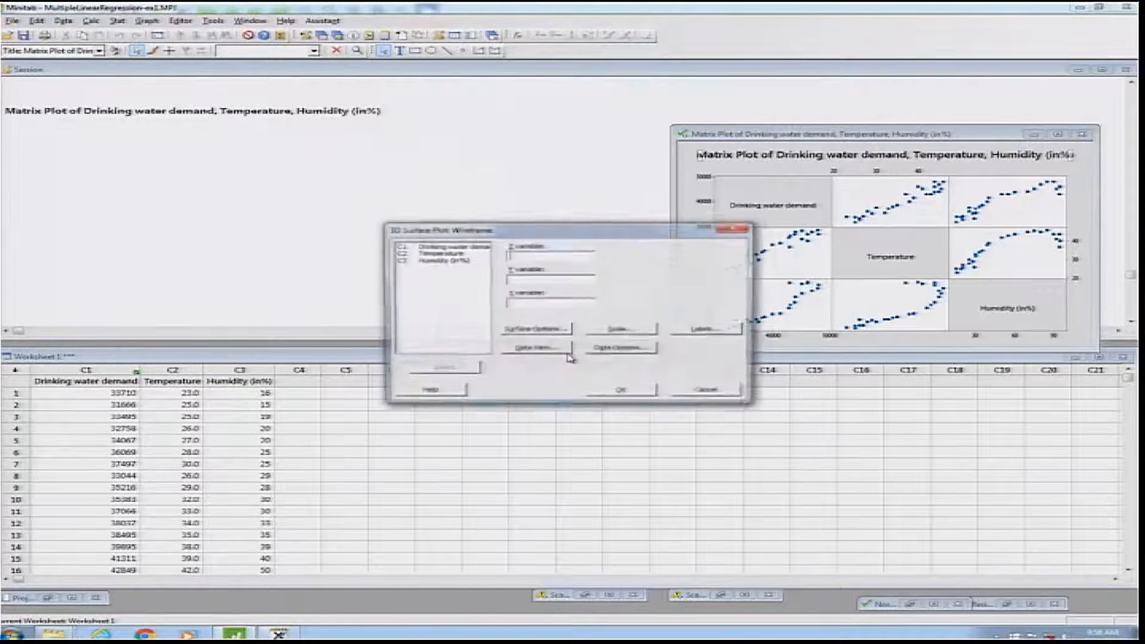
double_click(455, 248)
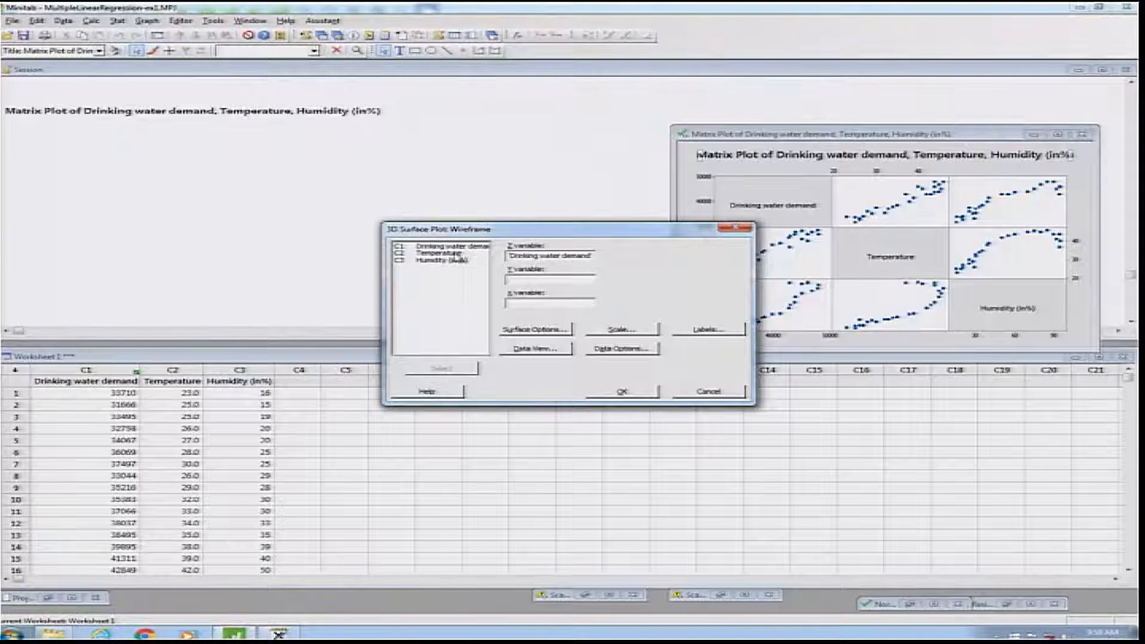
double_click(442, 253)
double_click(445, 260)
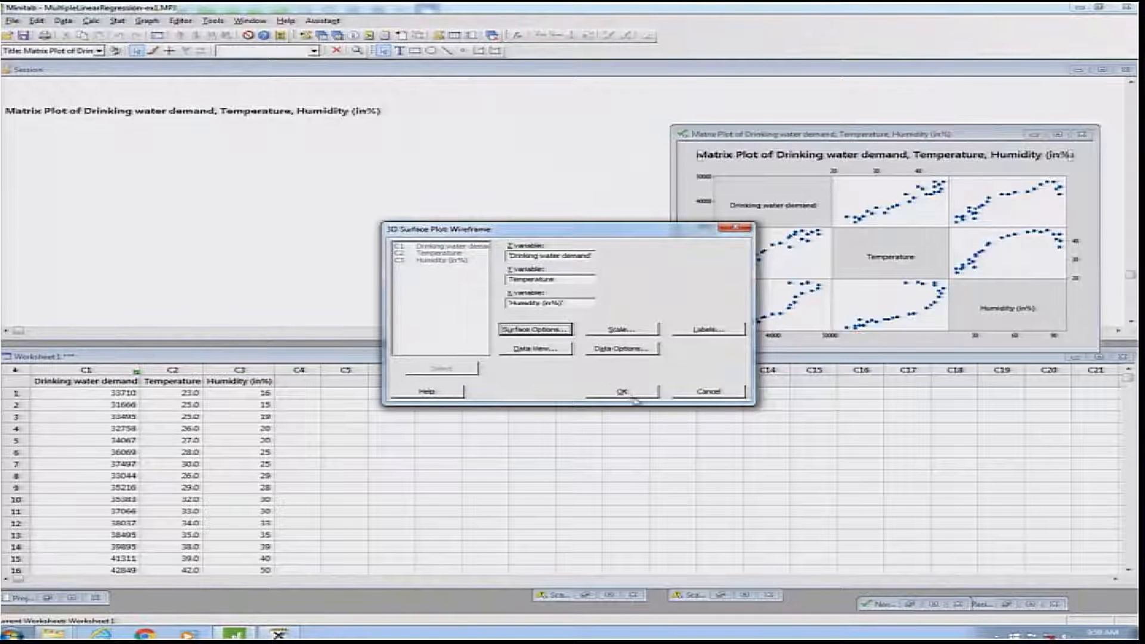
click(623, 392)
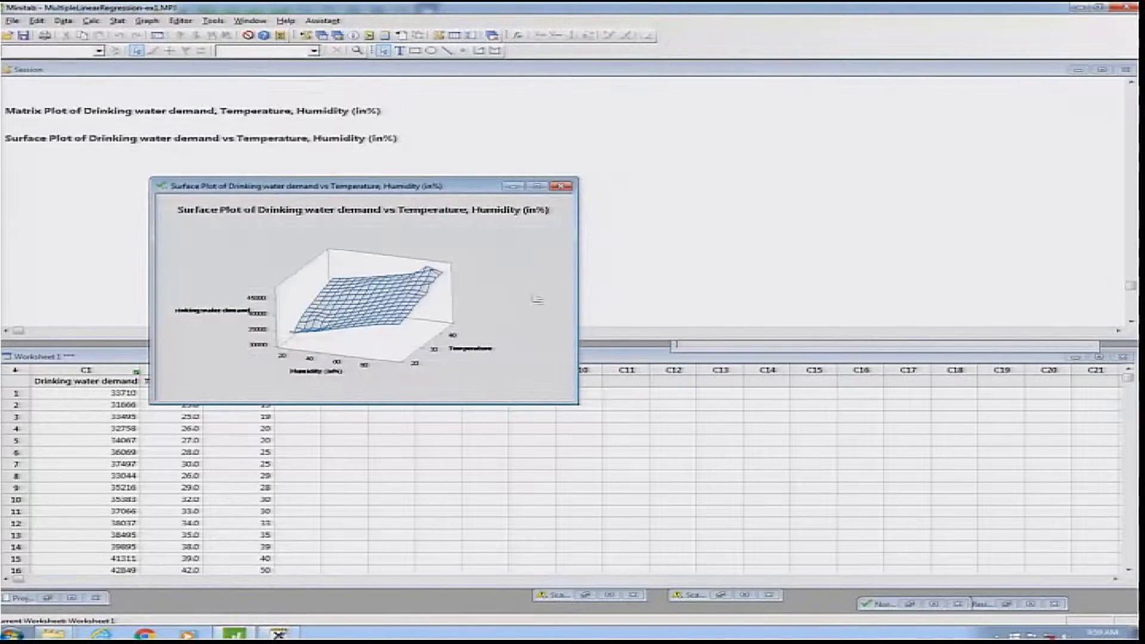
Examine the wireframe surface plot at full size, then restore its window and move it off the worksheet data.
double_click(454, 187)
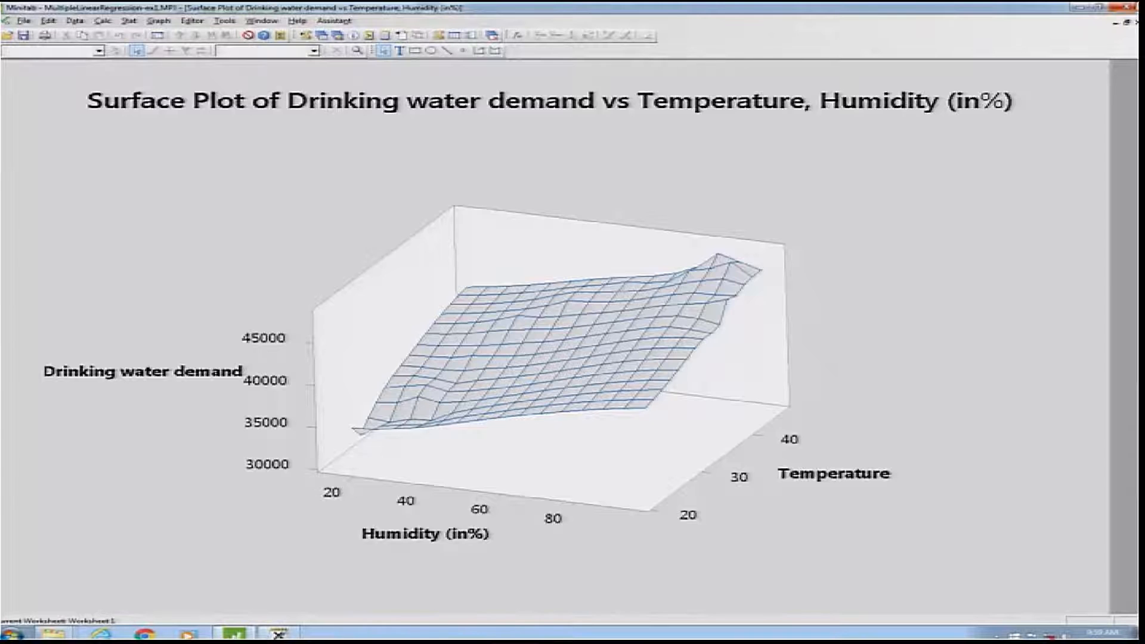
click(1126, 22)
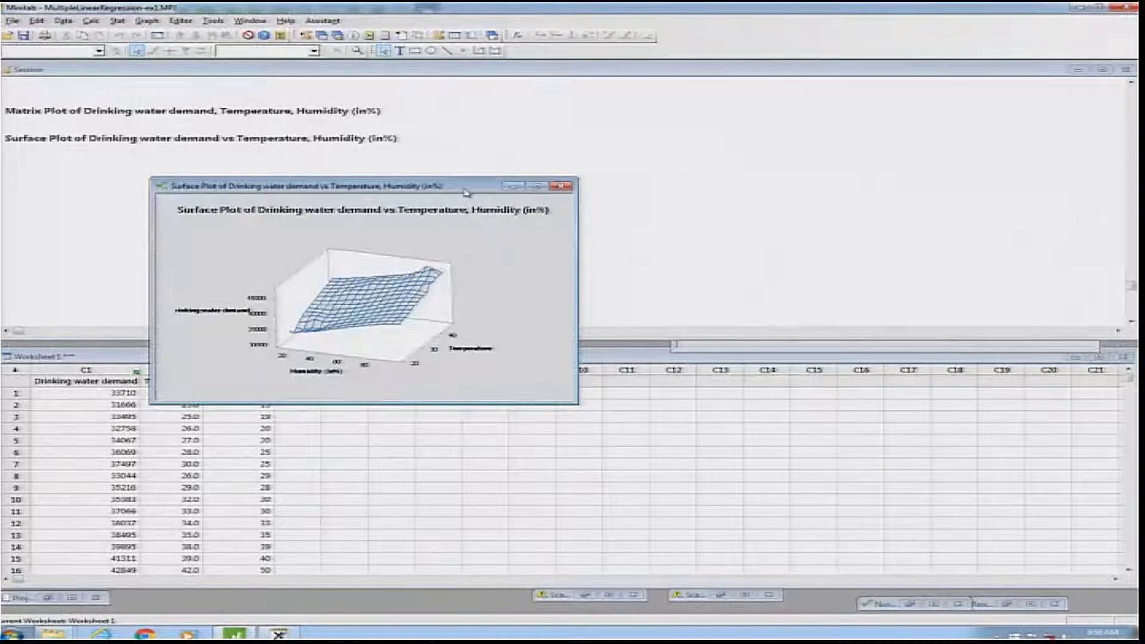
drag(468, 186, 1023, 159)
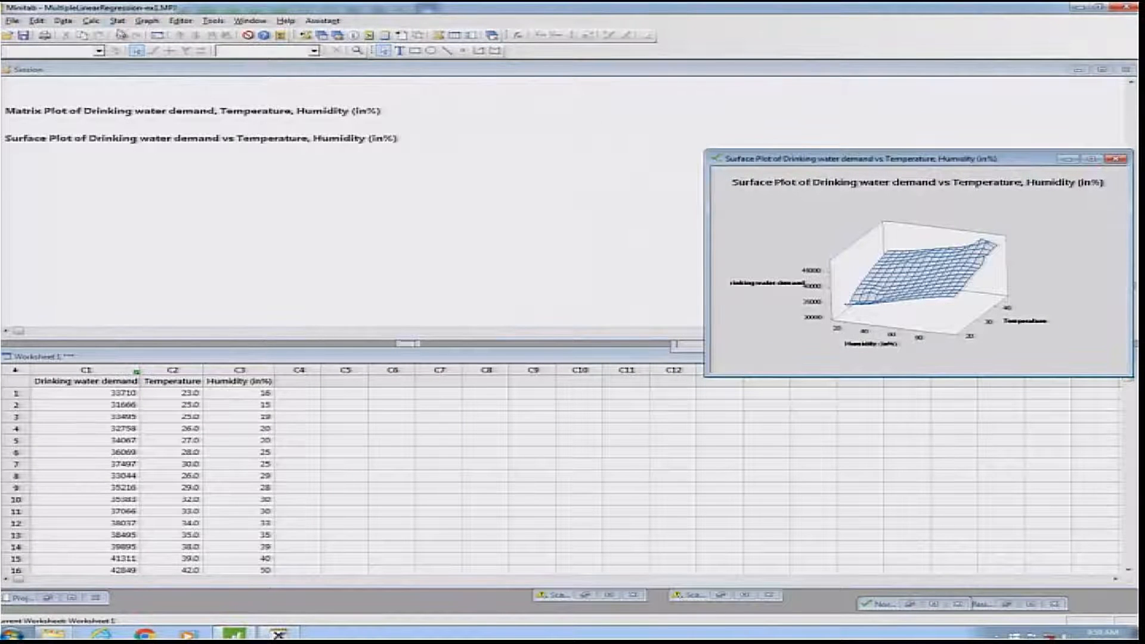
Create a 3D surface plot of the Surface type with Drinking water demand as Z, Temperature as Y and Humidity (in%) as X.
click(118, 21)
mouse_move(147, 21)
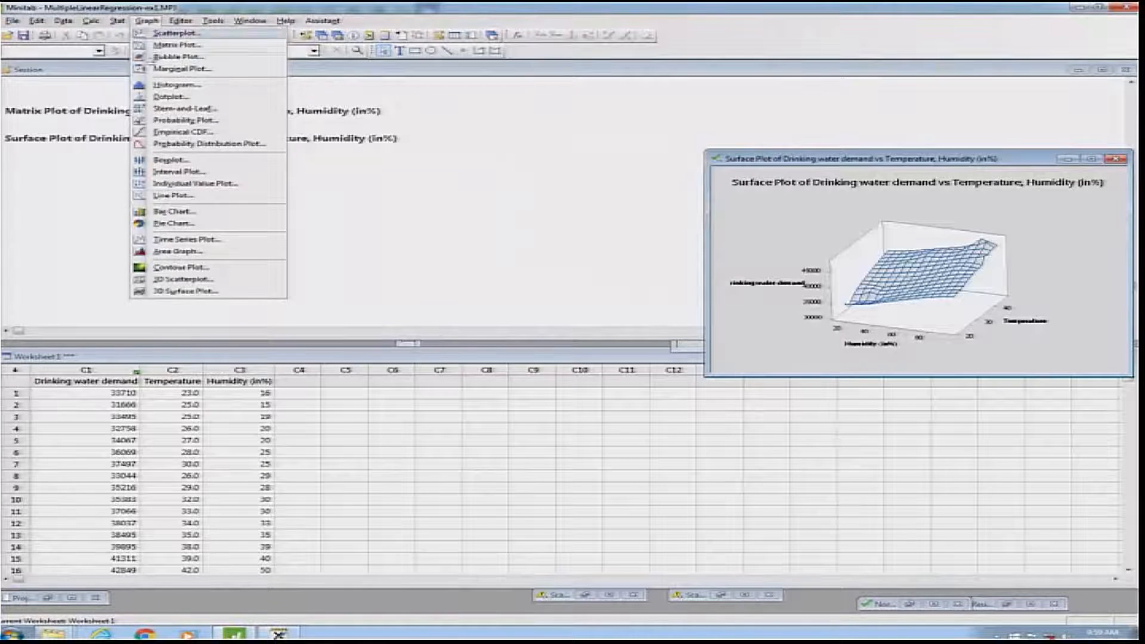
click(181, 297)
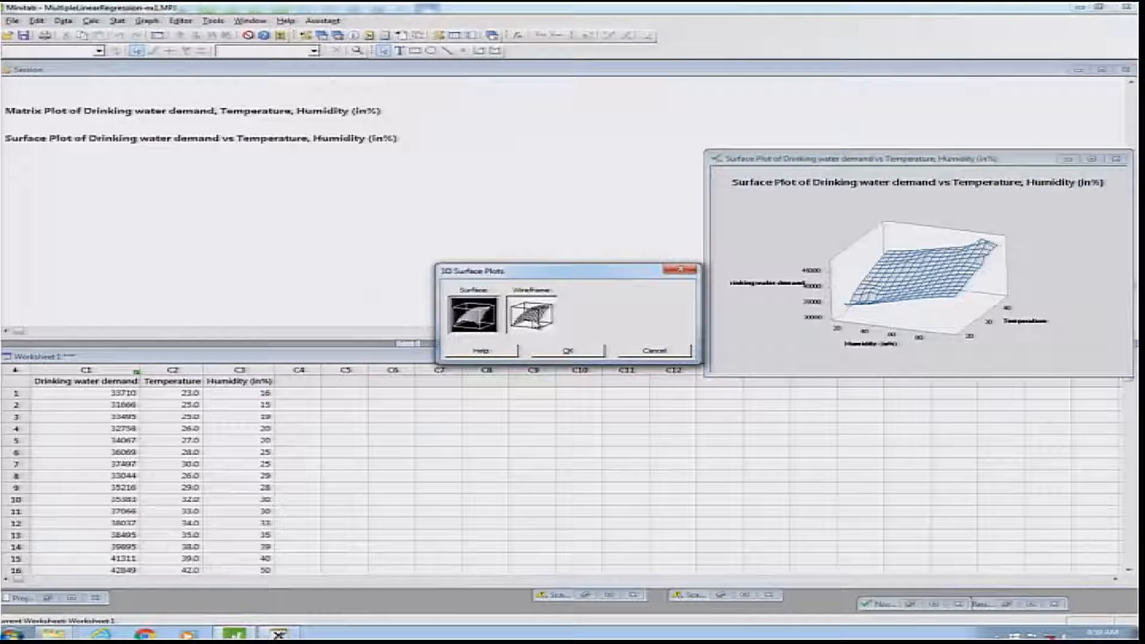
click(576, 355)
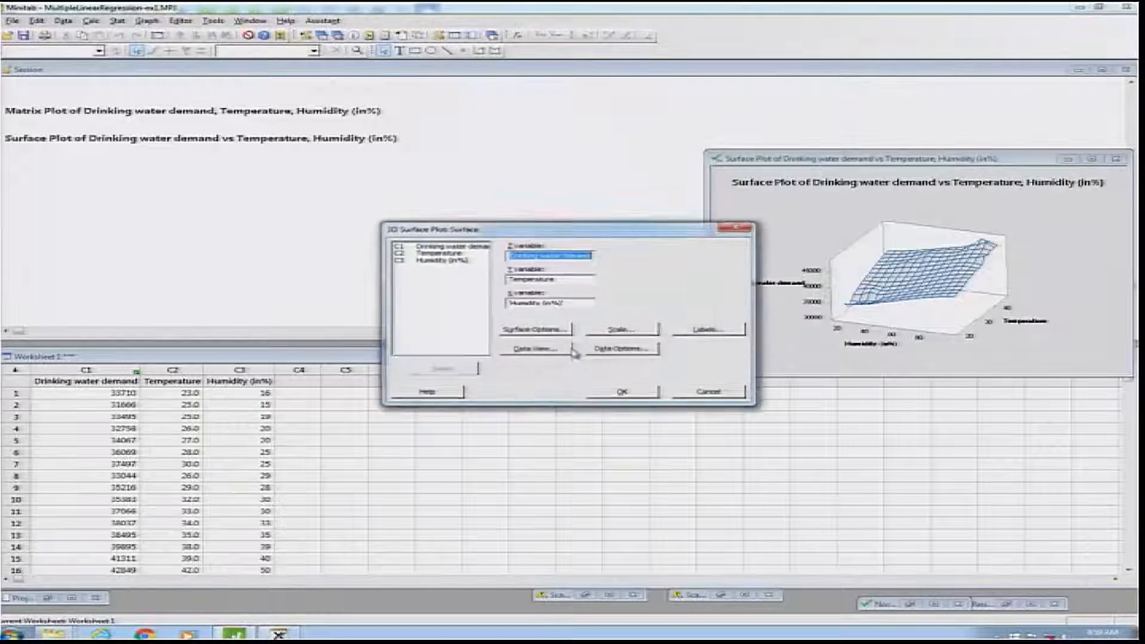
click(623, 392)
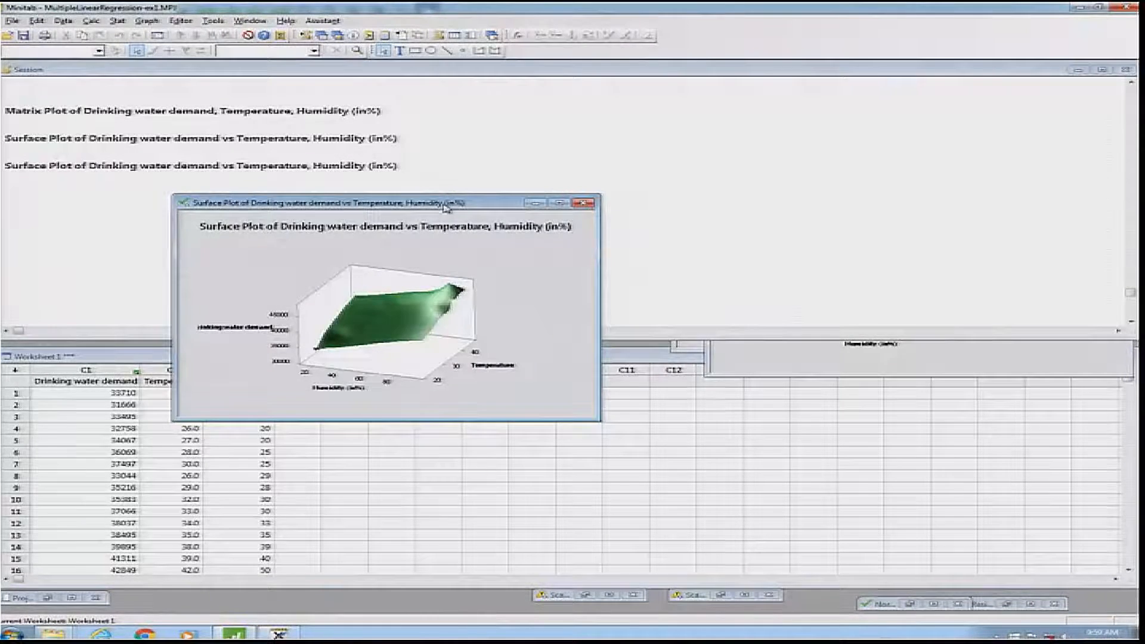
Examine the shaded surface plot at full size, then restore its window and move it away from the worksheet data.
double_click(444, 204)
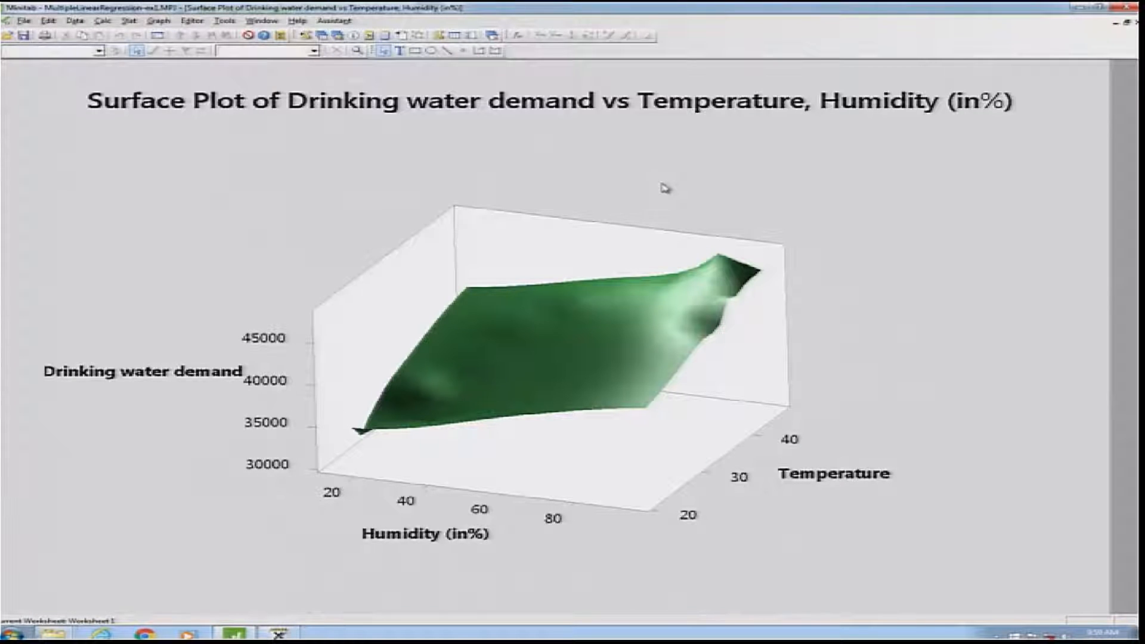
click(1125, 23)
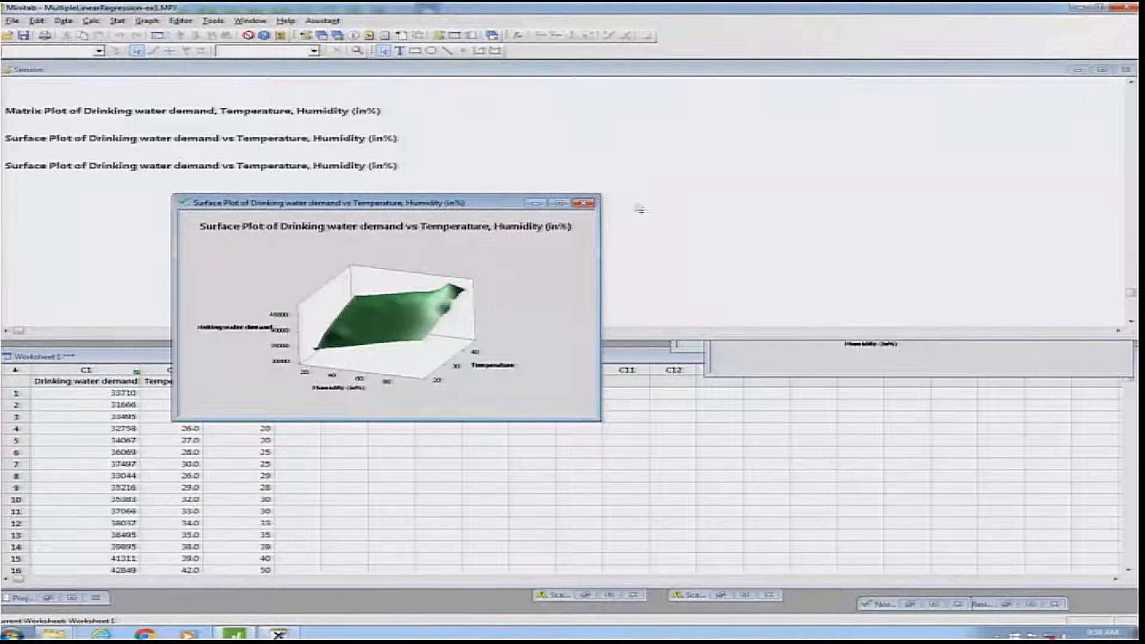
drag(365, 207, 861, 188)
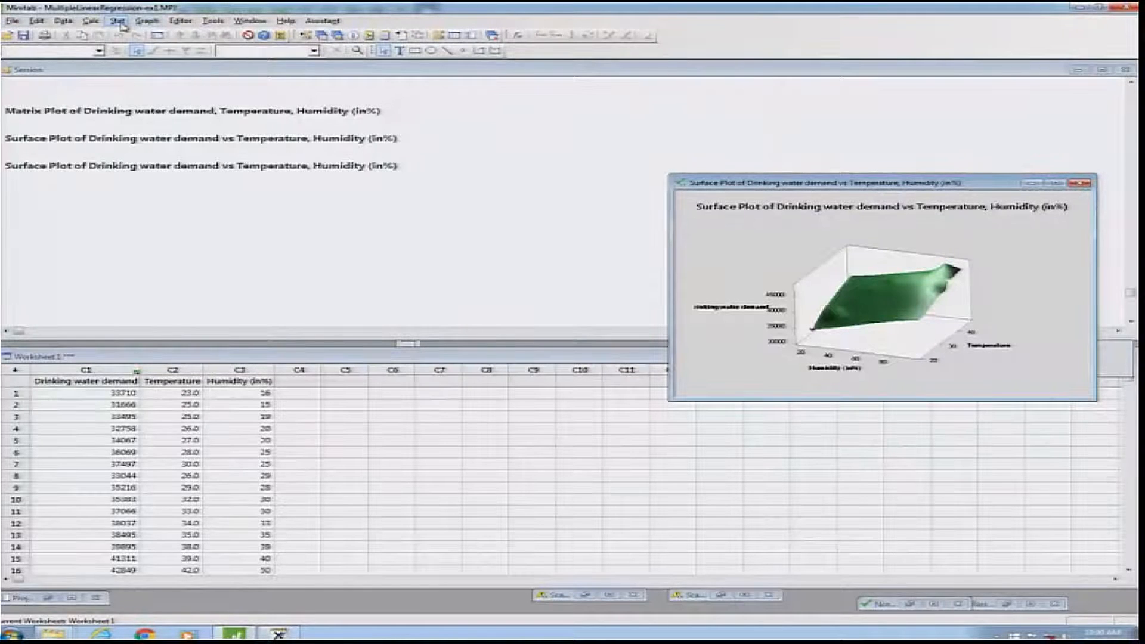
Start Fit Regression Model with response Drinking water demand and continuous predictors Temperature and Humidity (in%), and check the model terms.
click(121, 24)
mouse_move(169, 50)
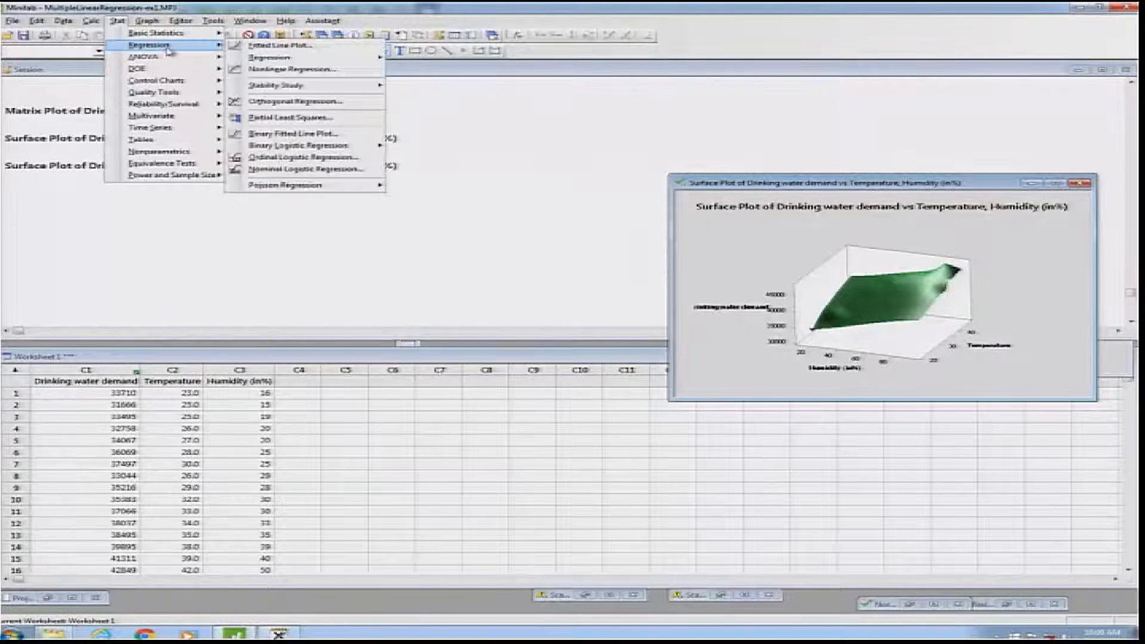
mouse_move(283, 58)
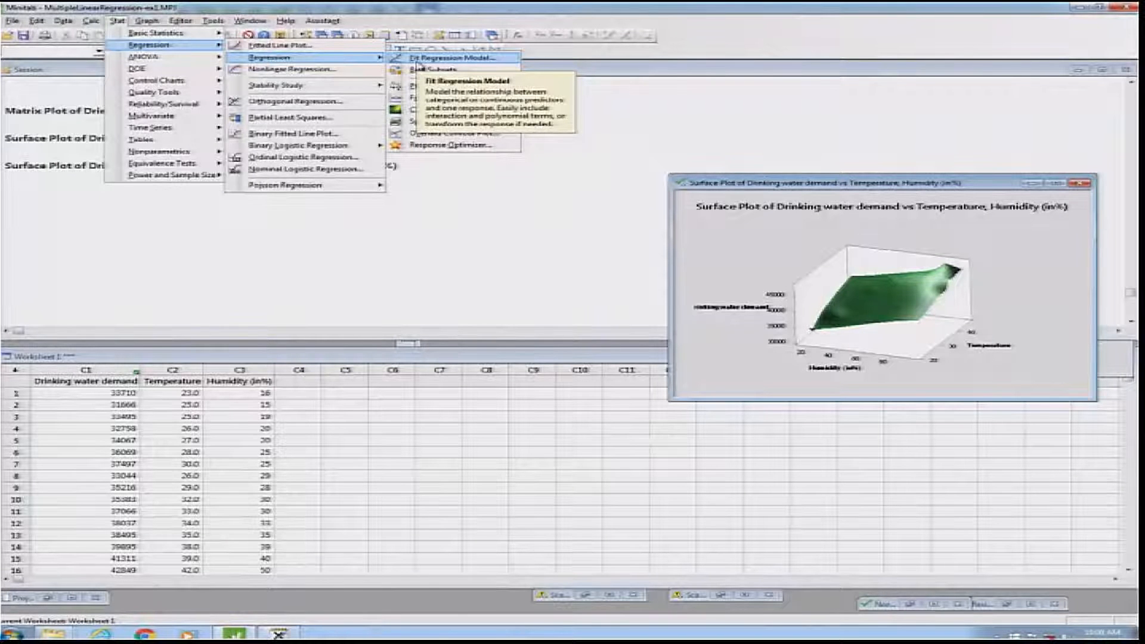
click(417, 60)
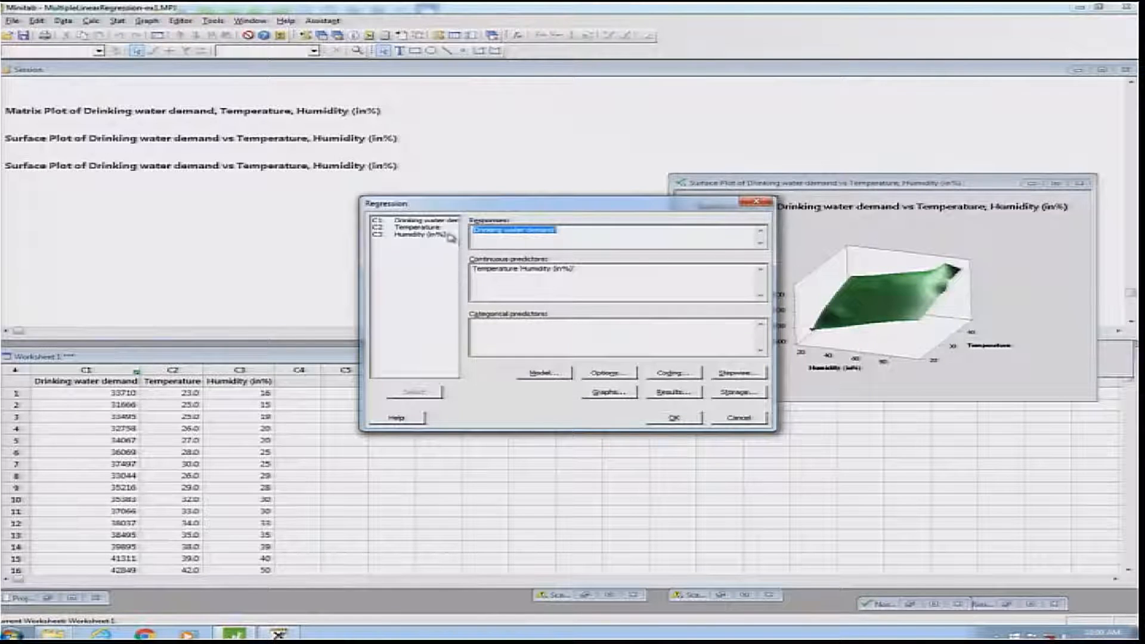
click(534, 239)
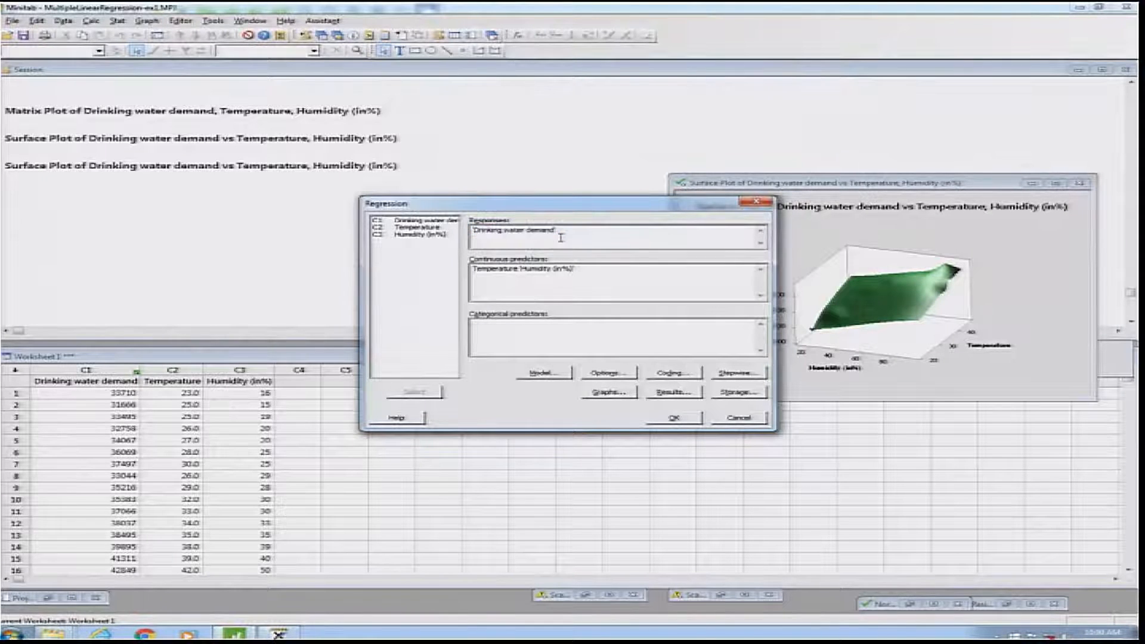
drag(556, 232, 474, 232)
click(477, 232)
drag(578, 269, 471, 269)
click(472, 269)
click(542, 374)
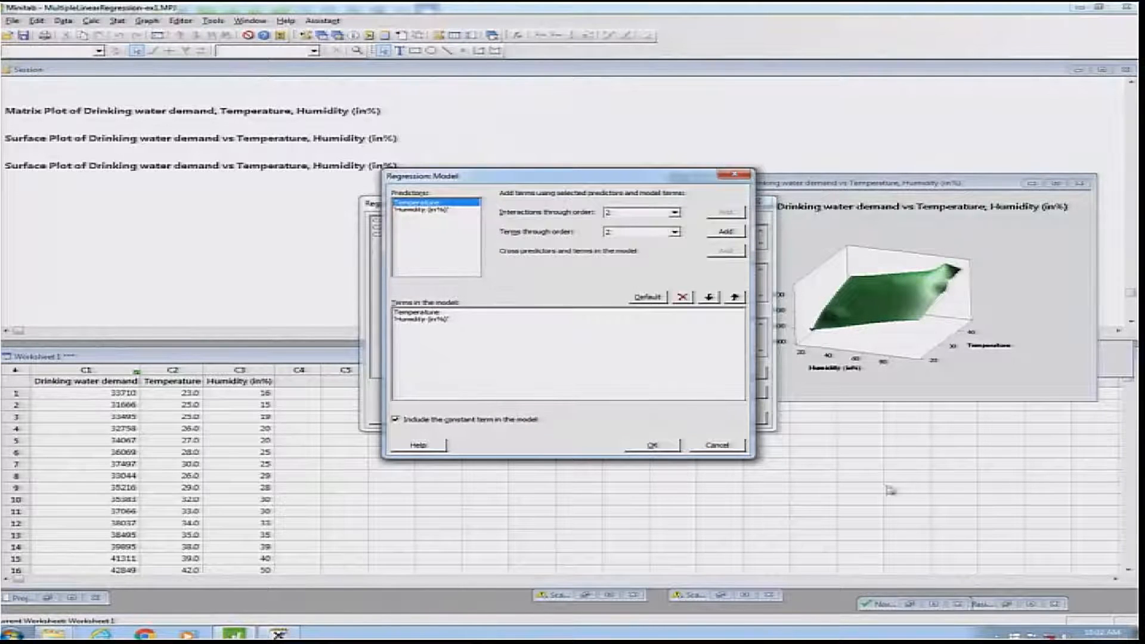
click(731, 448)
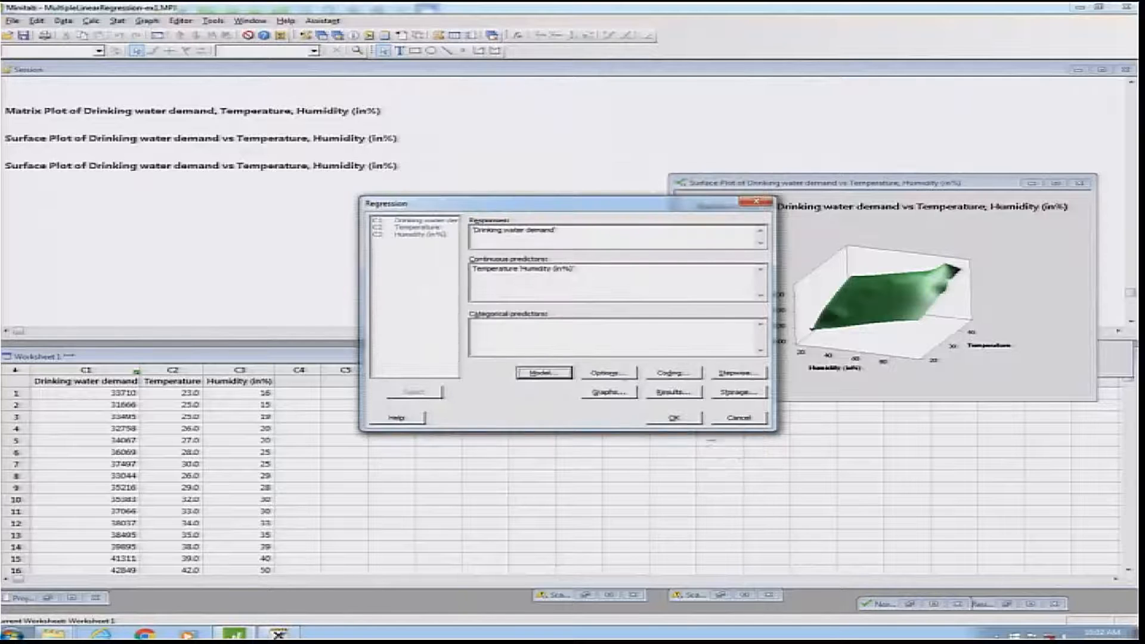
Accept the regression options with confidence level 95, two-sided intervals, Adjusted (Type III) sum of squares and no Box-Cox transformation.
click(621, 374)
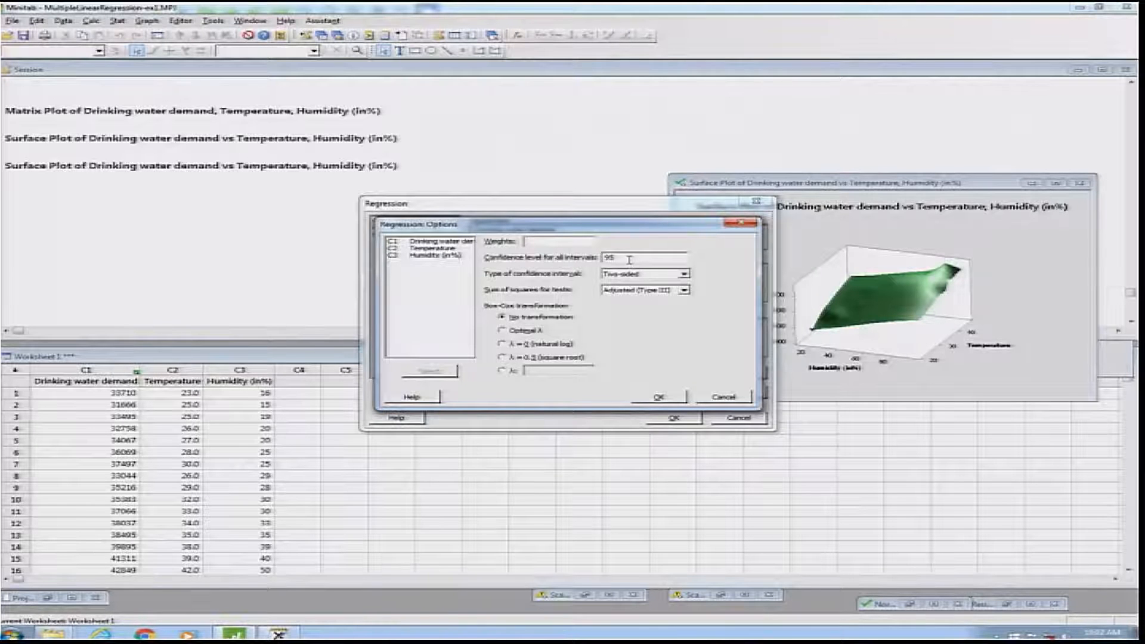
drag(620, 258, 605, 266)
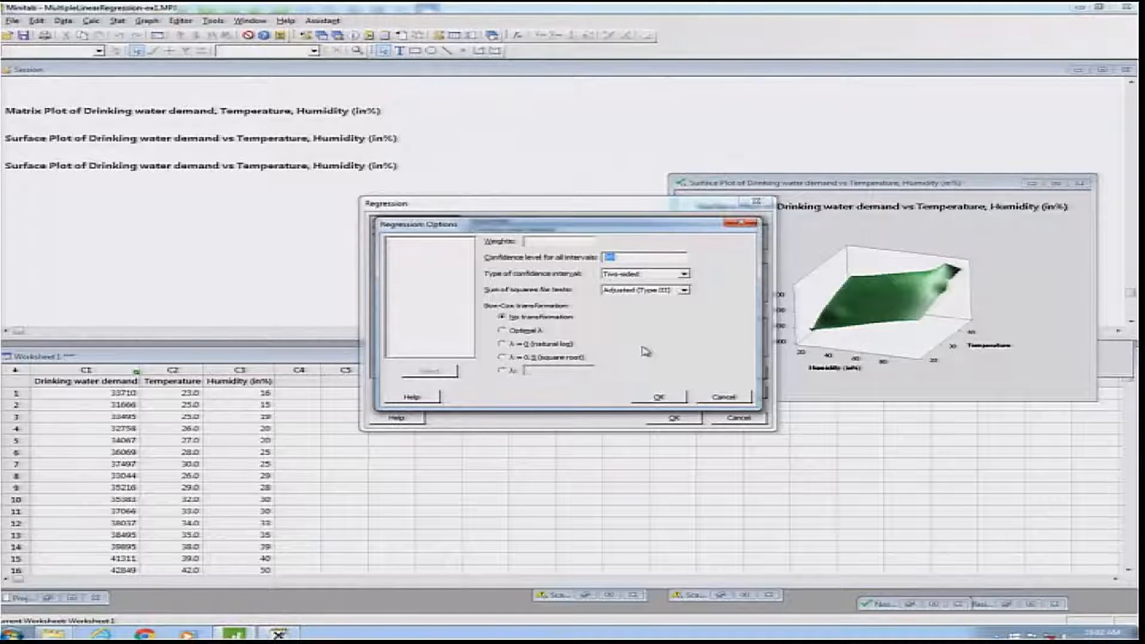
click(685, 275)
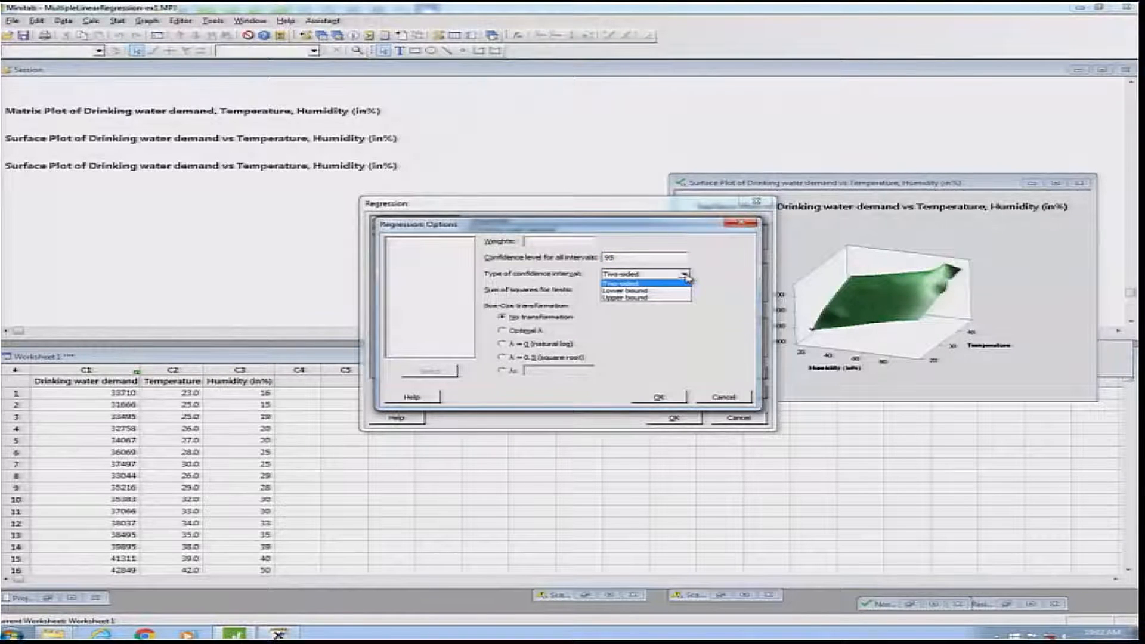
click(685, 275)
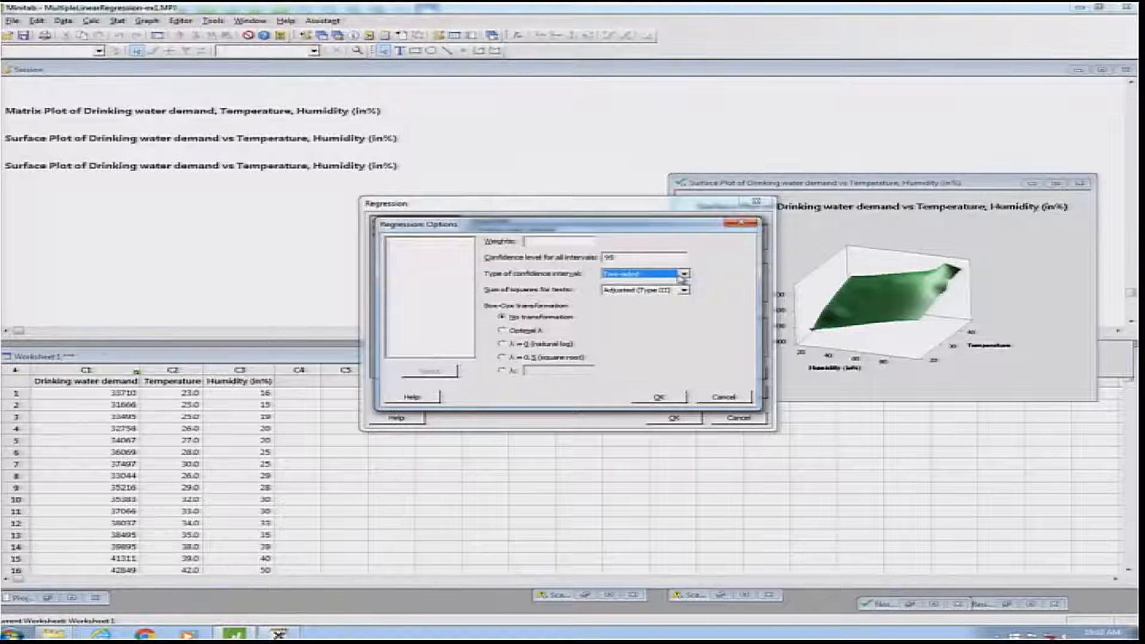
click(685, 291)
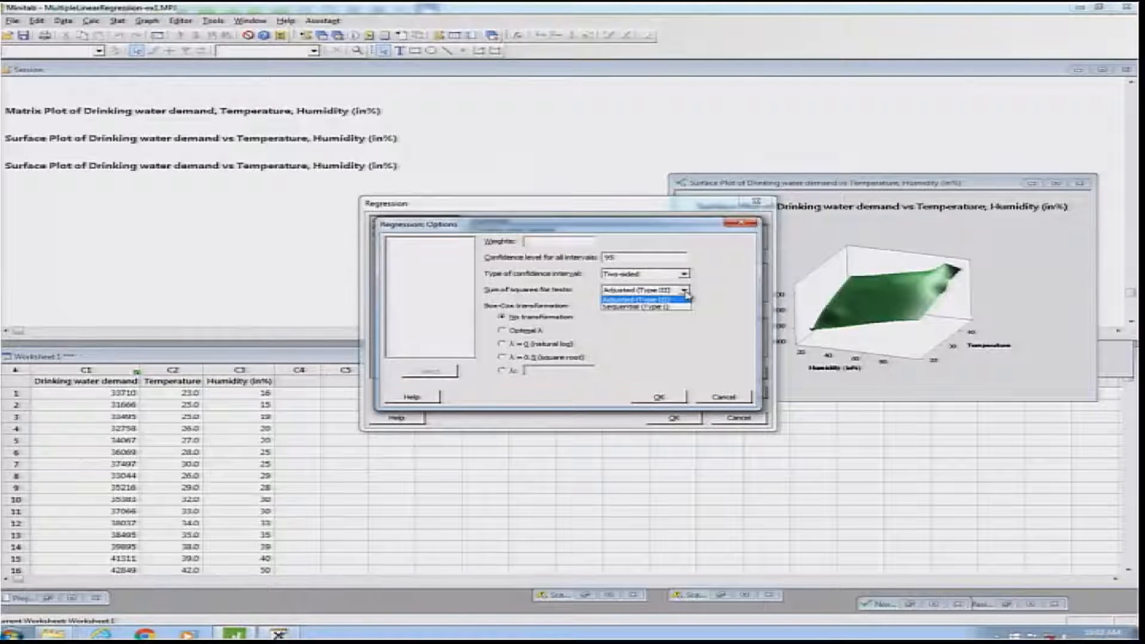
click(687, 295)
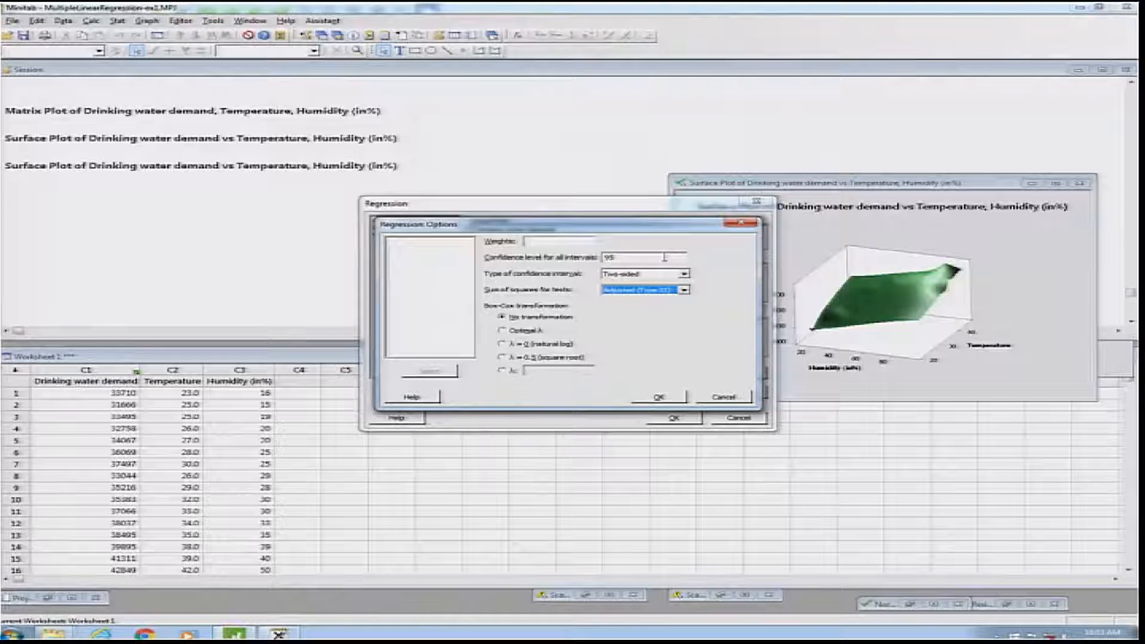
click(673, 403)
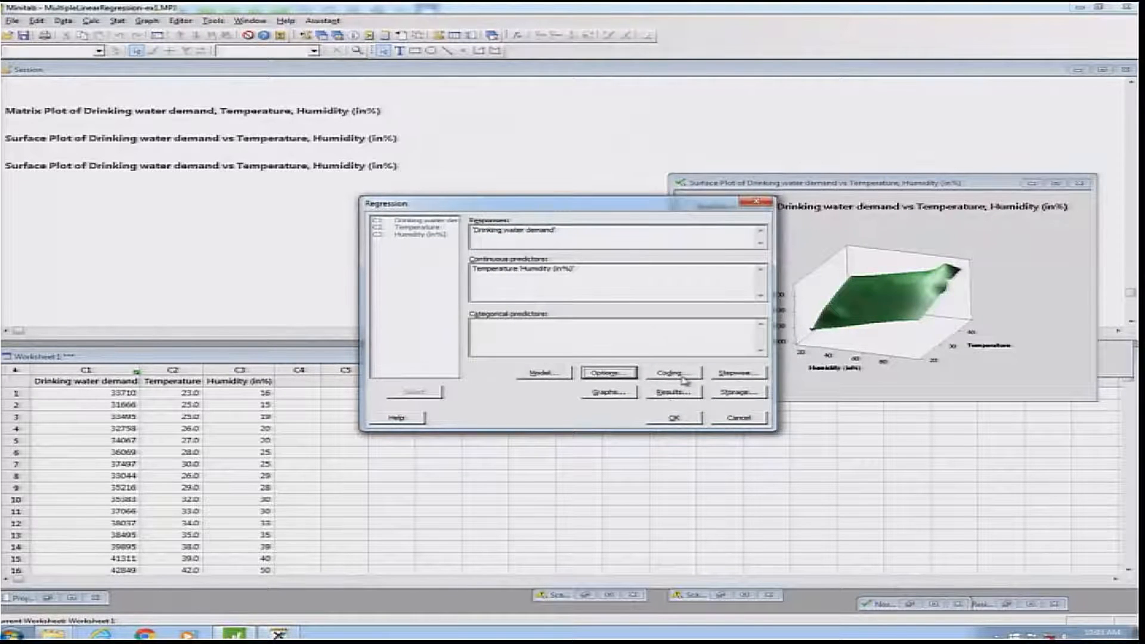
Check the regression's predictor coding and stepwise method settings, leaving both without changes.
click(684, 377)
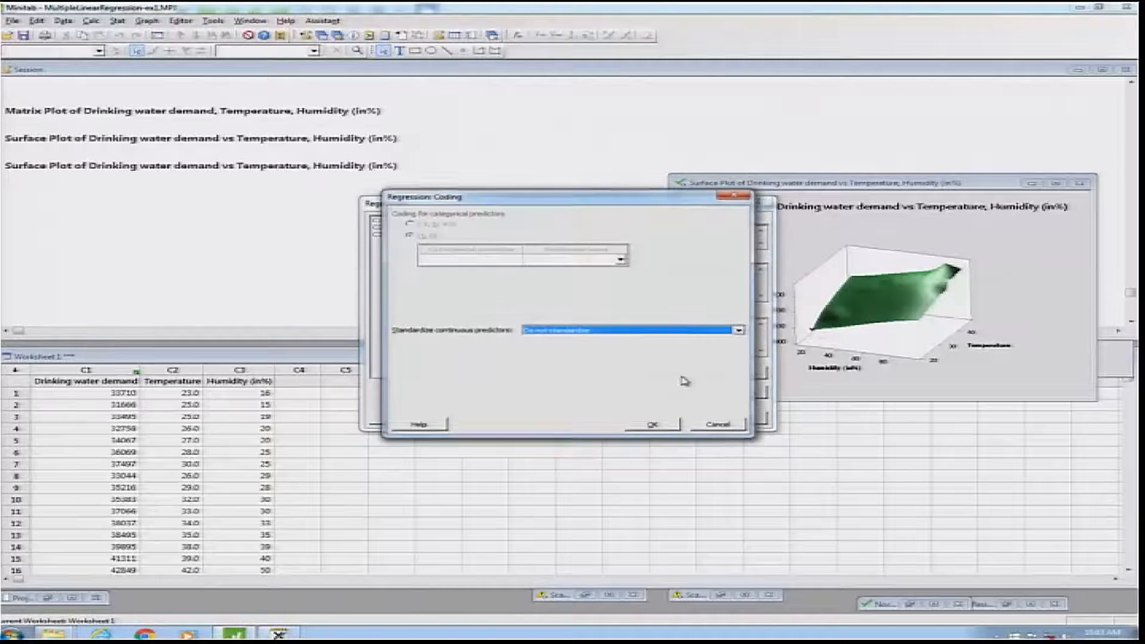
click(719, 425)
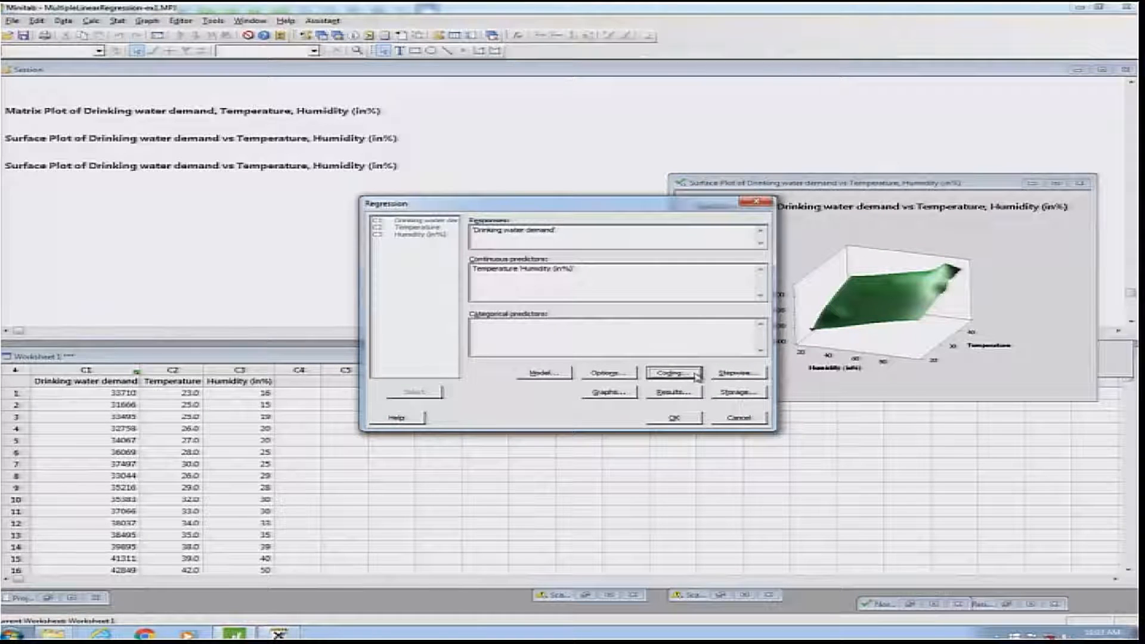
click(731, 377)
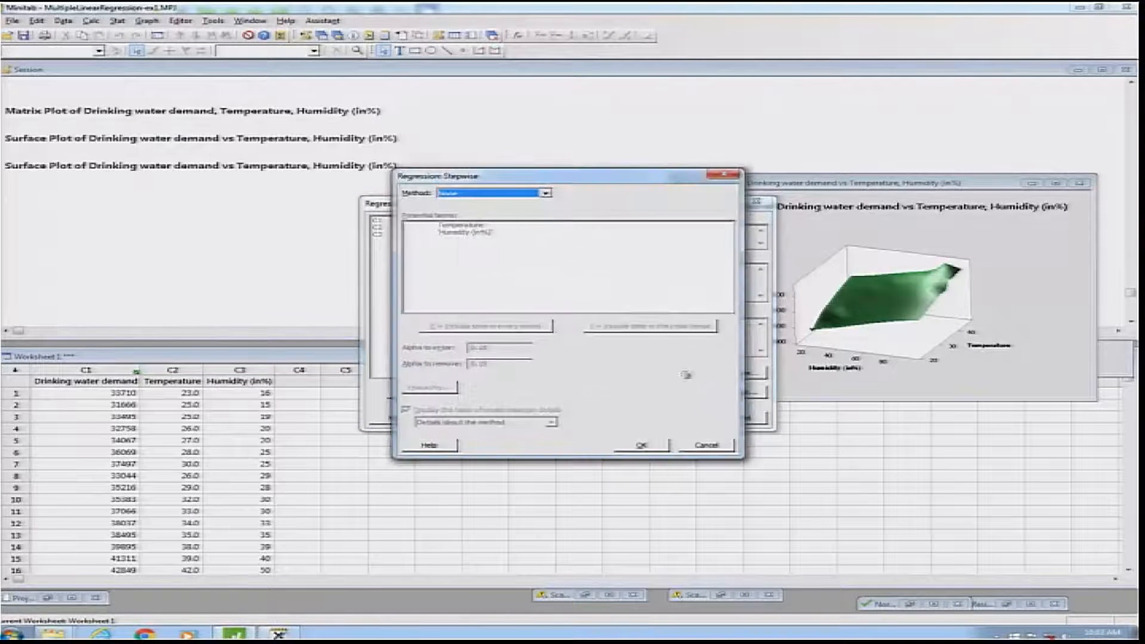
click(707, 449)
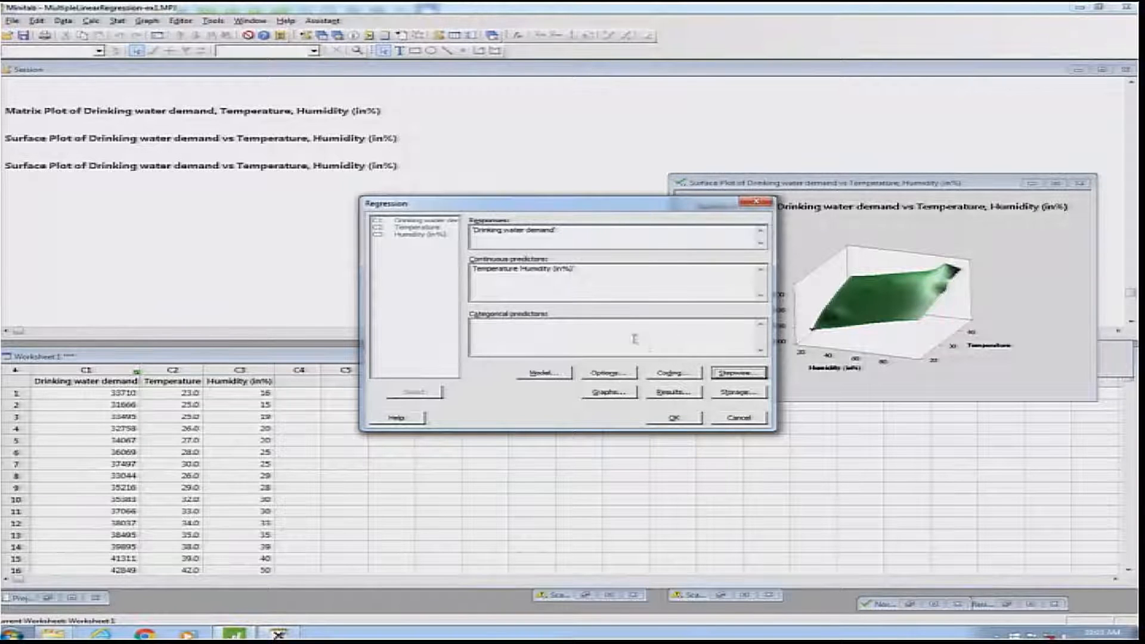
Set the regression graphs to individual plots of regular residuals: normal probability plot of residuals and residuals versus fits.
click(608, 392)
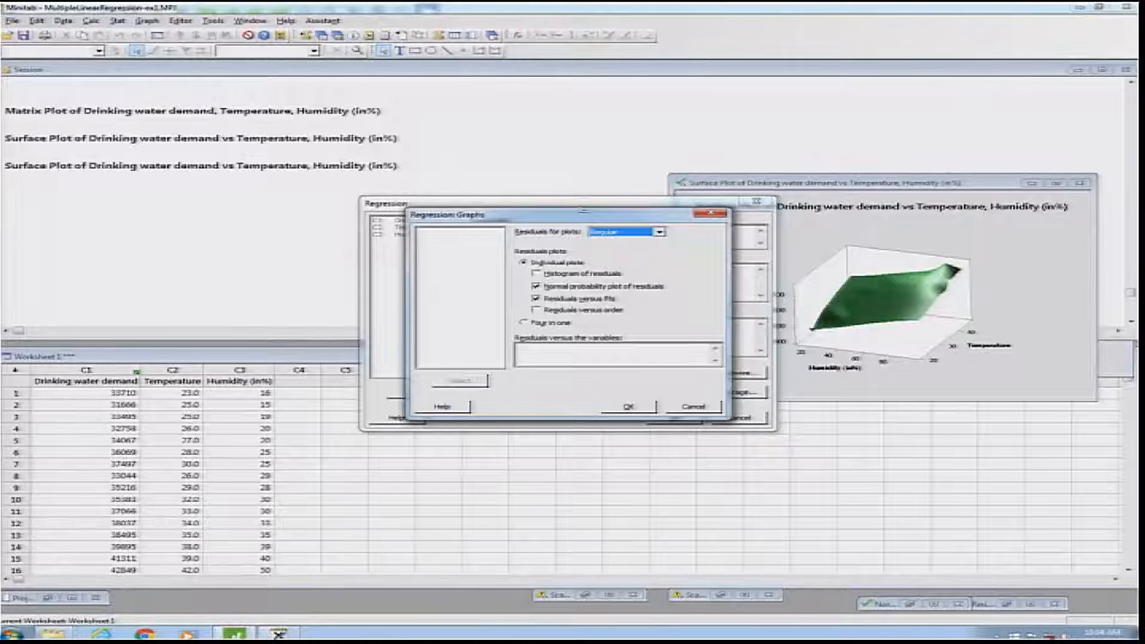
click(536, 298)
click(660, 233)
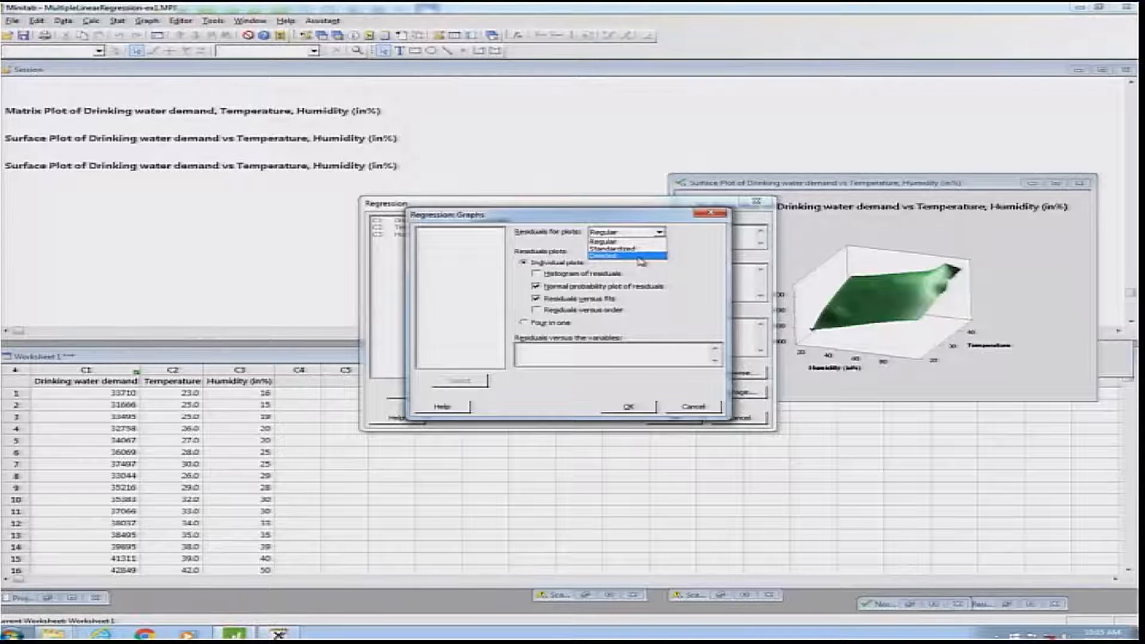
click(630, 242)
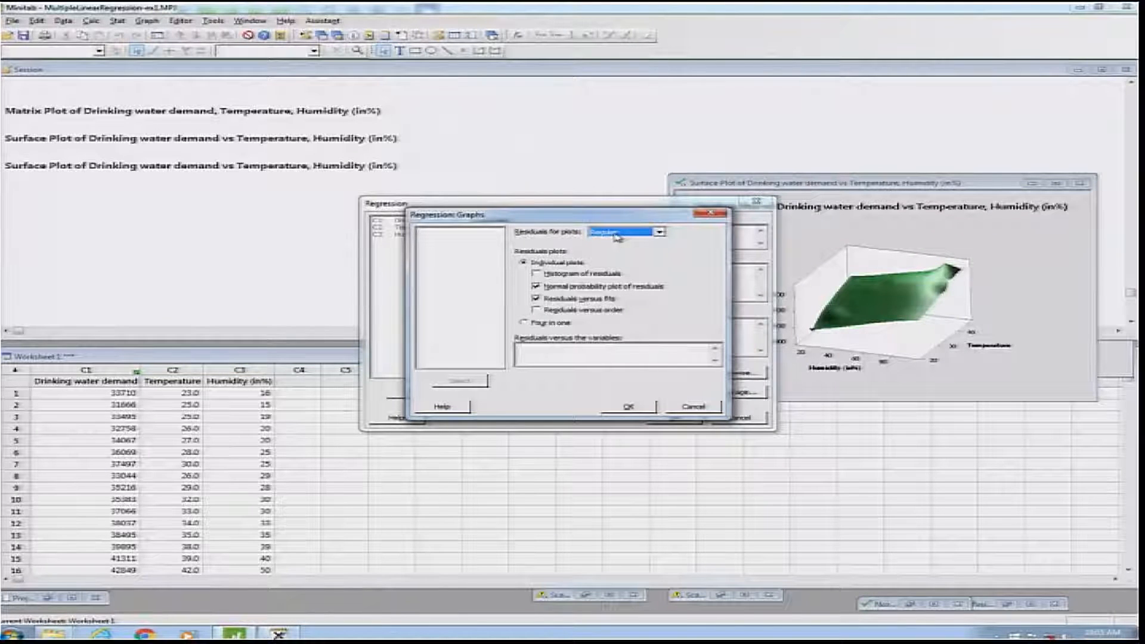
click(617, 236)
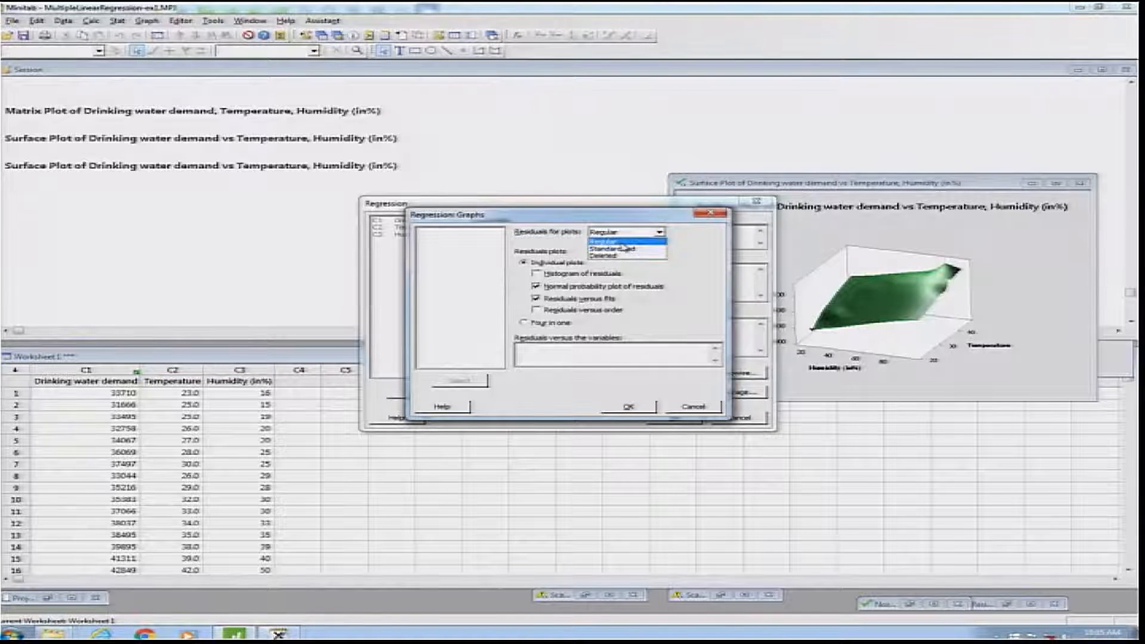
click(623, 242)
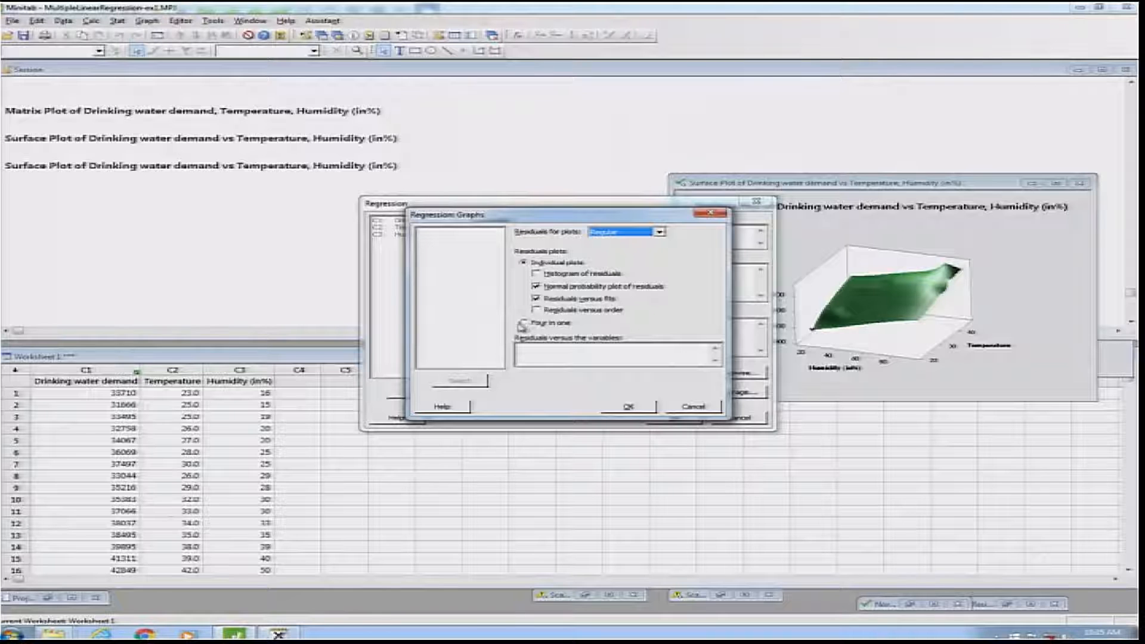
click(641, 407)
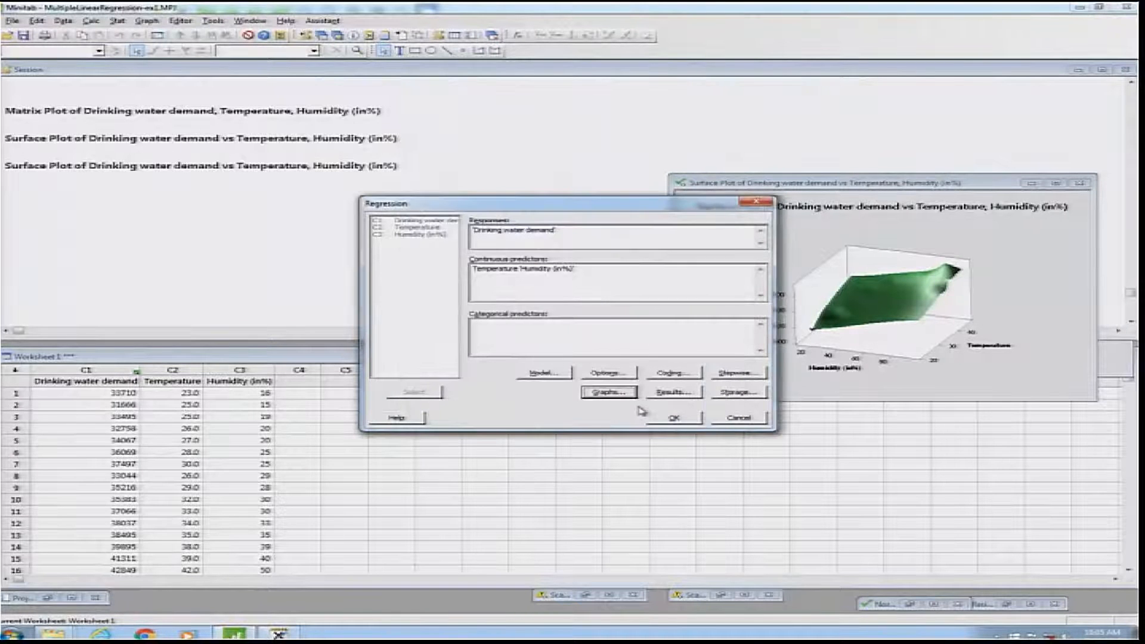
Review the results options, store fits, residuals, standardized and deleted residuals, leverages, Cook's distance and DFITS, and run the regression.
click(673, 392)
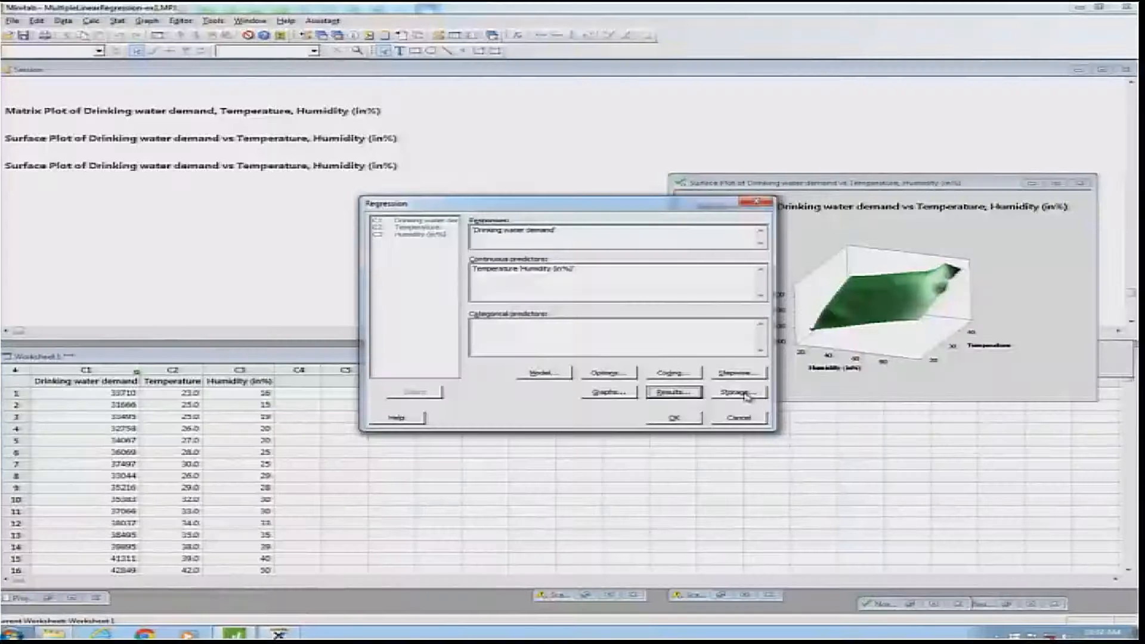
click(745, 395)
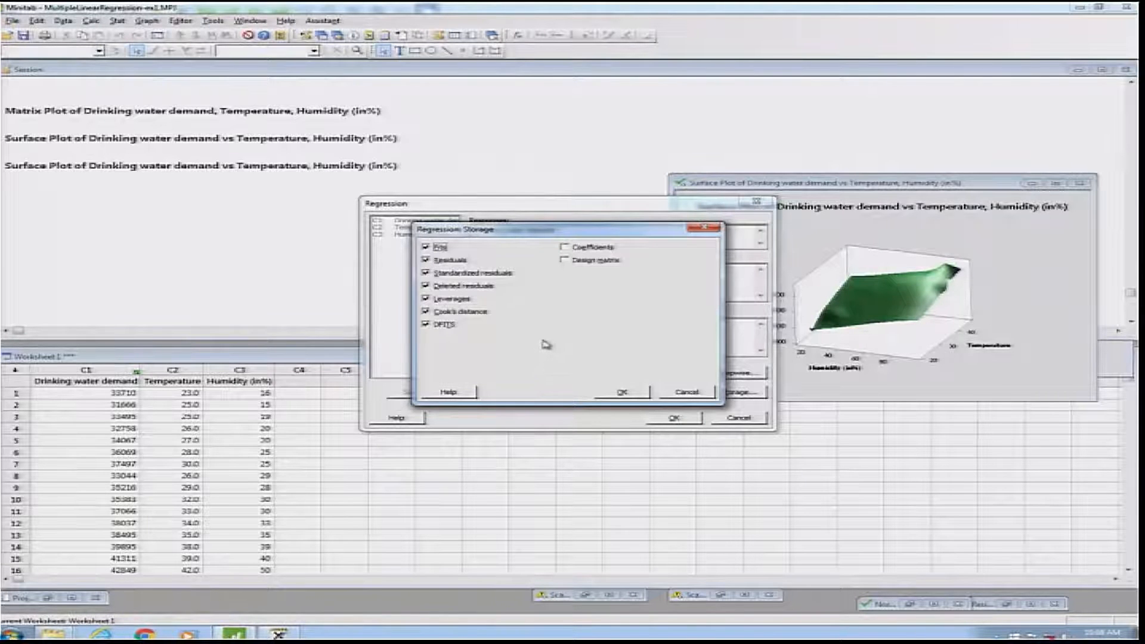
click(622, 393)
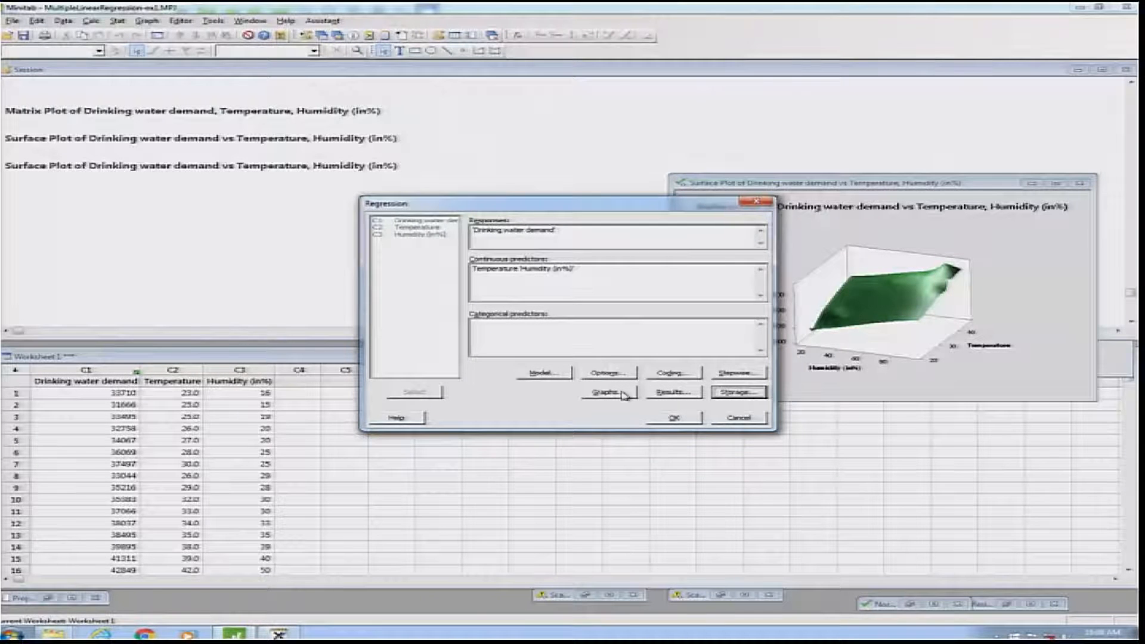
click(679, 419)
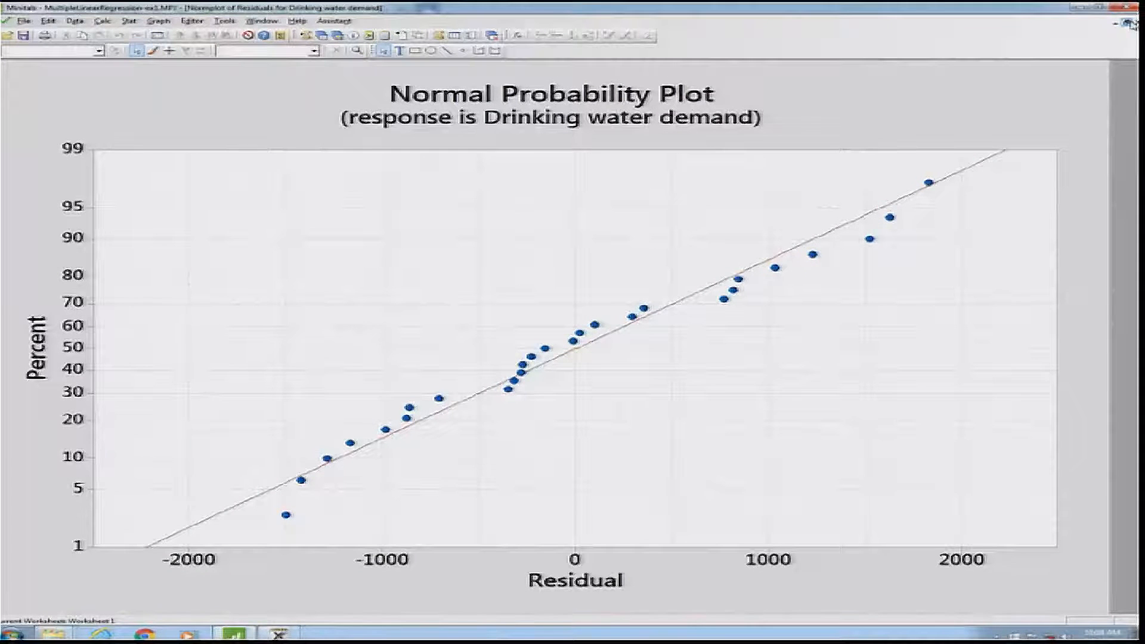
View and minimise the normal probability and versus fits plots, and examine the Analysis of Variance and Model Summary in the session output.
click(1130, 23)
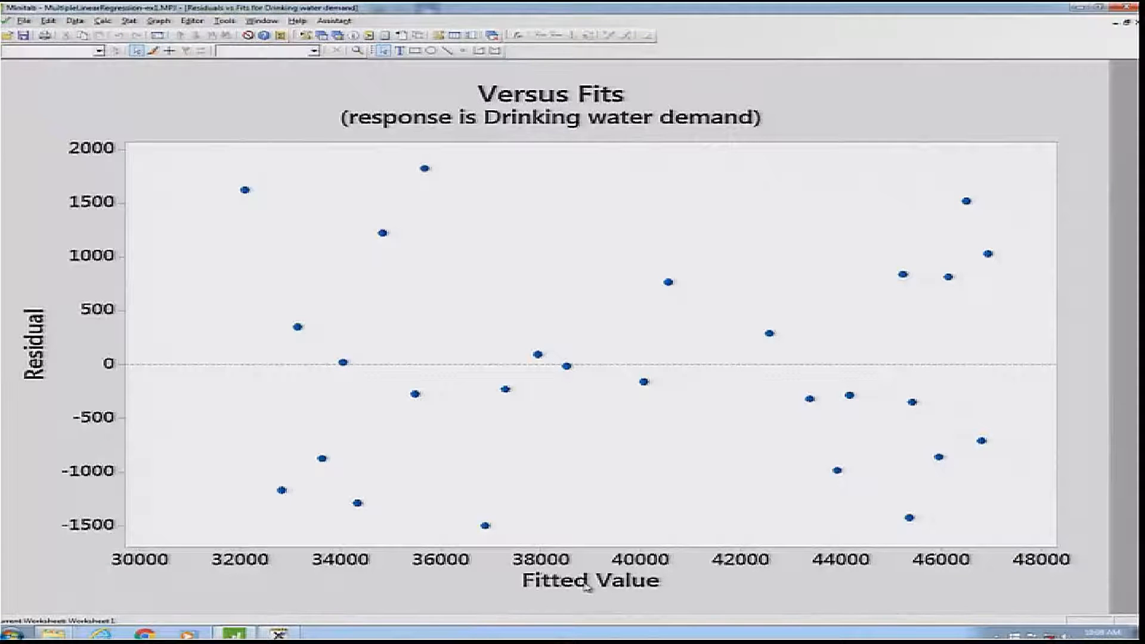
click(1115, 25)
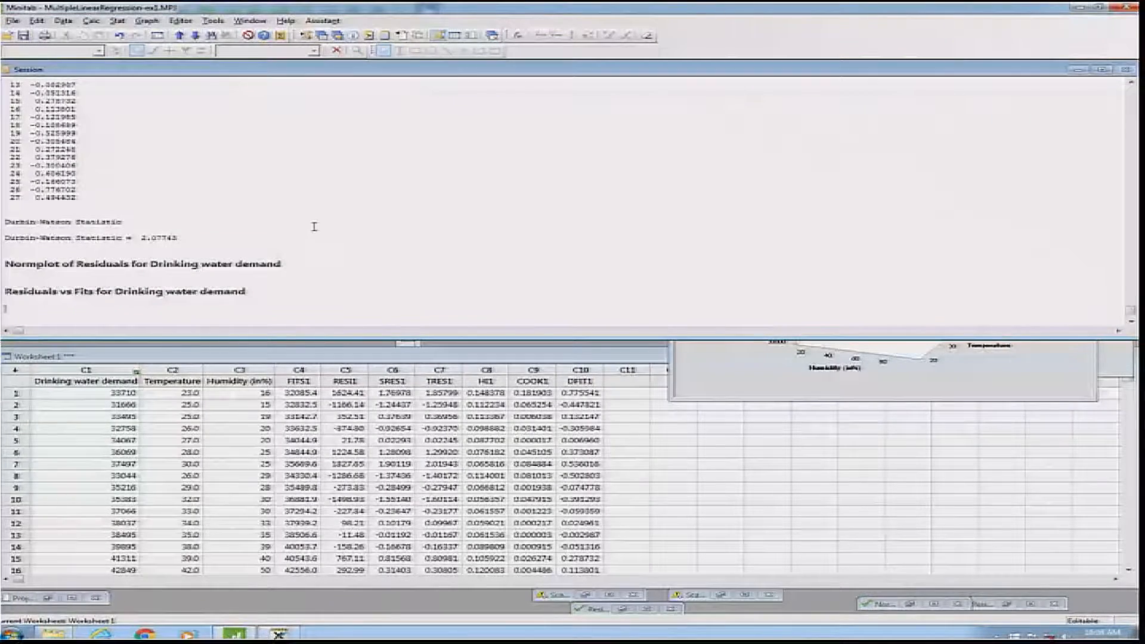
scroll(315, 227, up, 15)
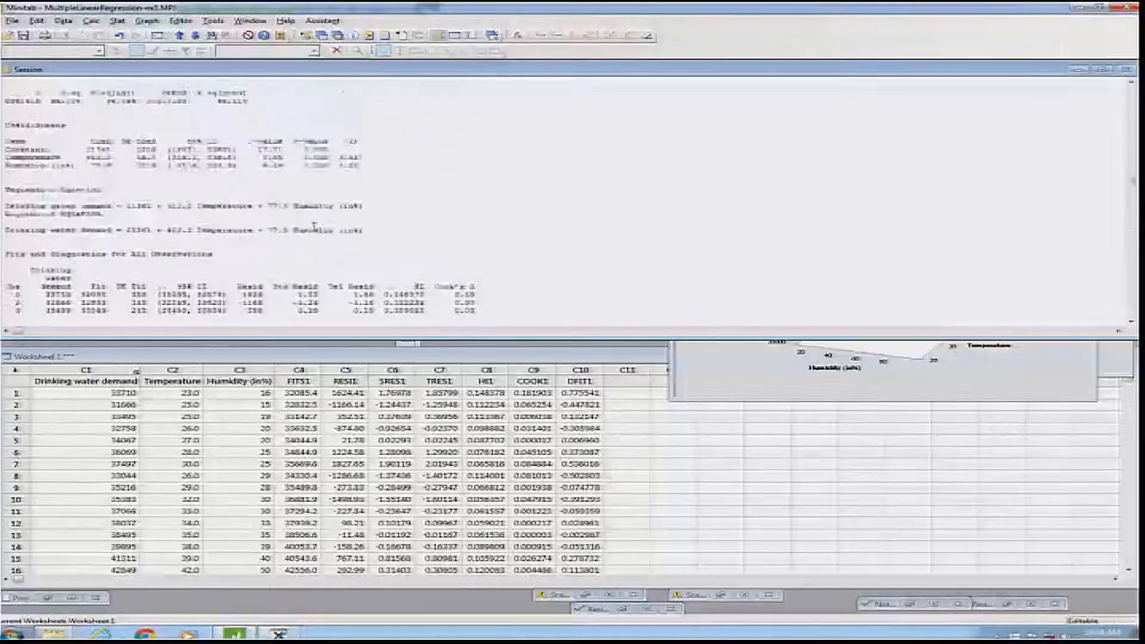
scroll(314, 227, up, 1)
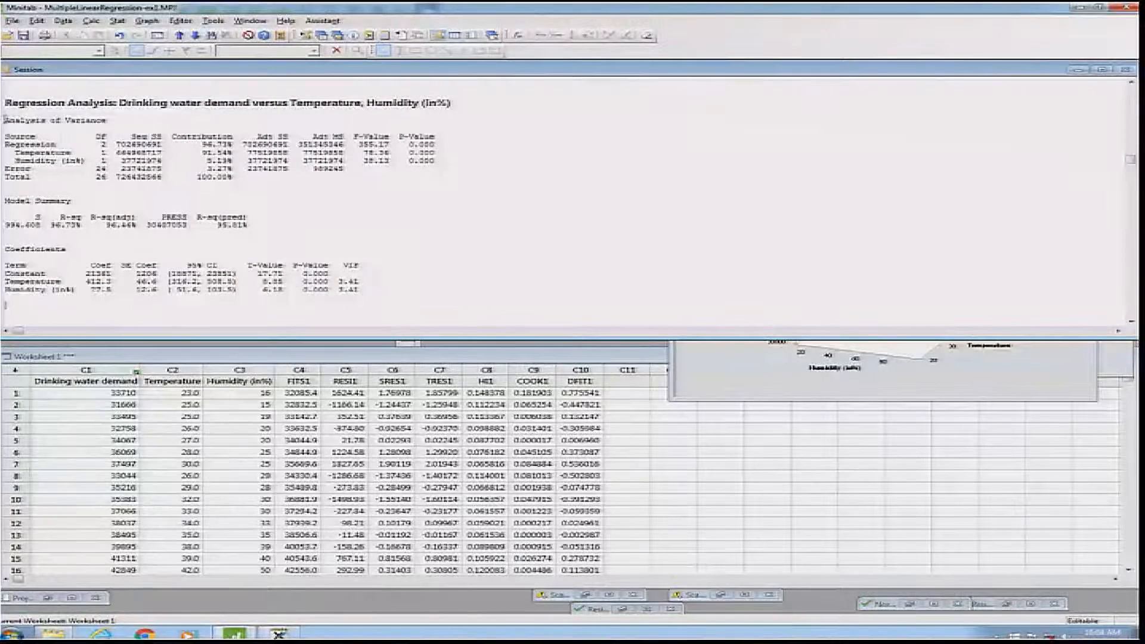
drag(4, 121, 253, 180)
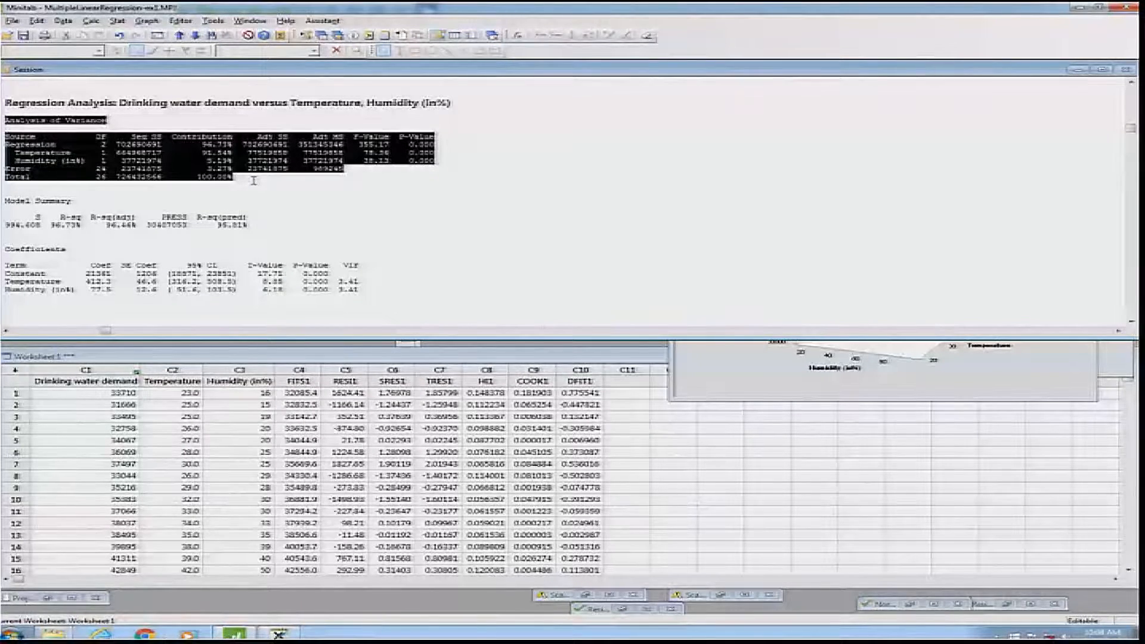
drag(5, 200, 286, 218)
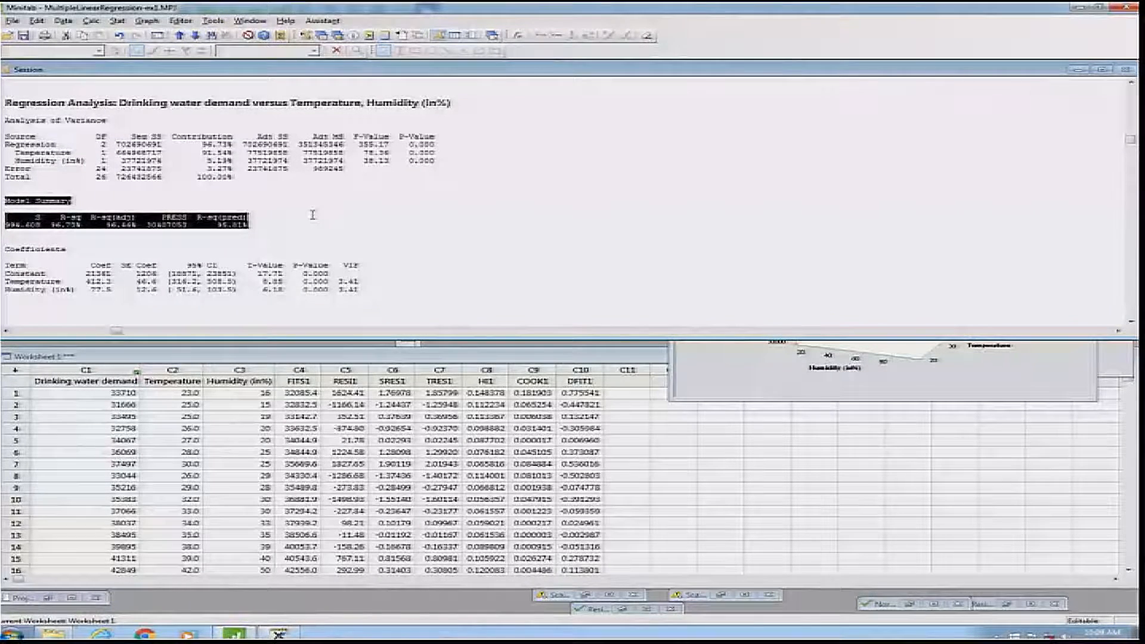
click(312, 215)
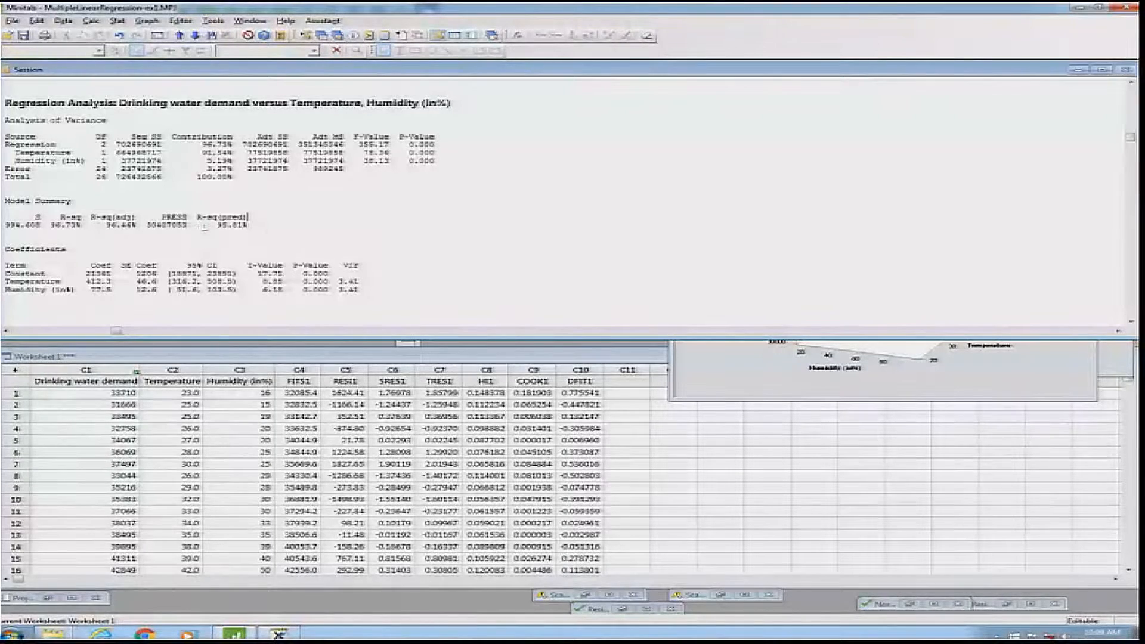
Examine the Coefficients table and the Regression Equation for Drinking water demand in the session output.
scroll(275, 227, down, 4)
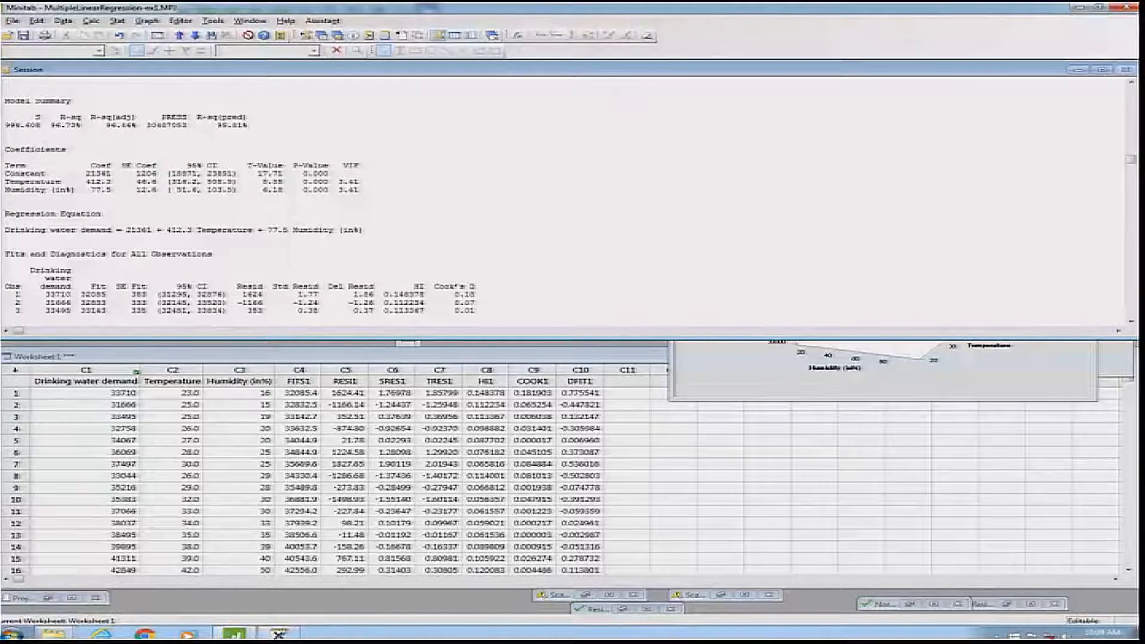
drag(6, 150, 370, 191)
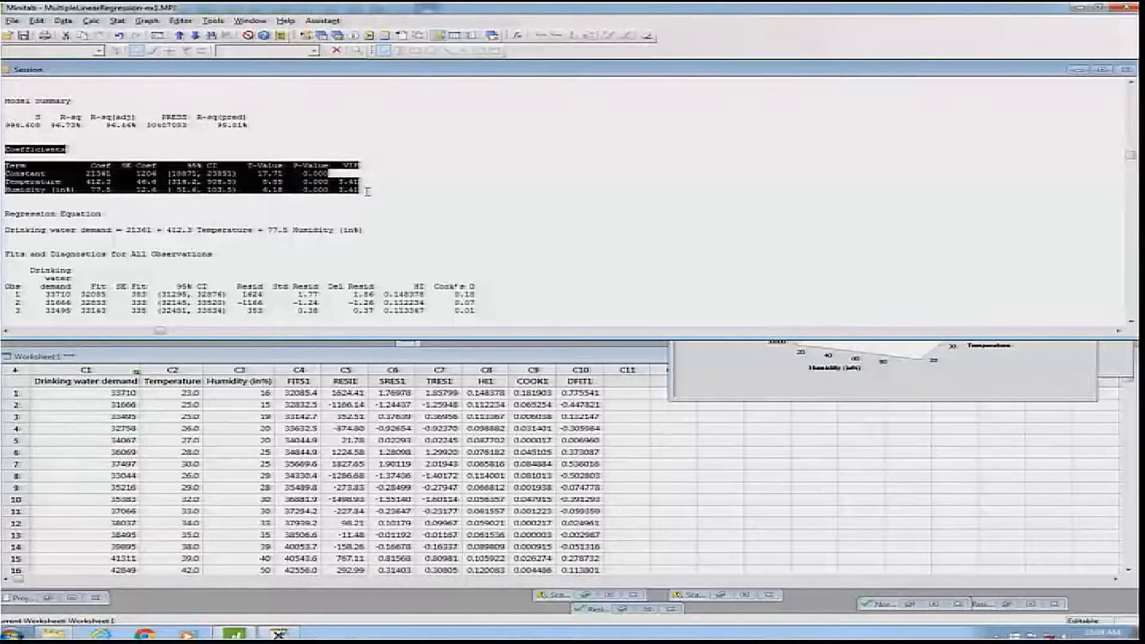
click(6, 213)
drag(6, 213, 370, 230)
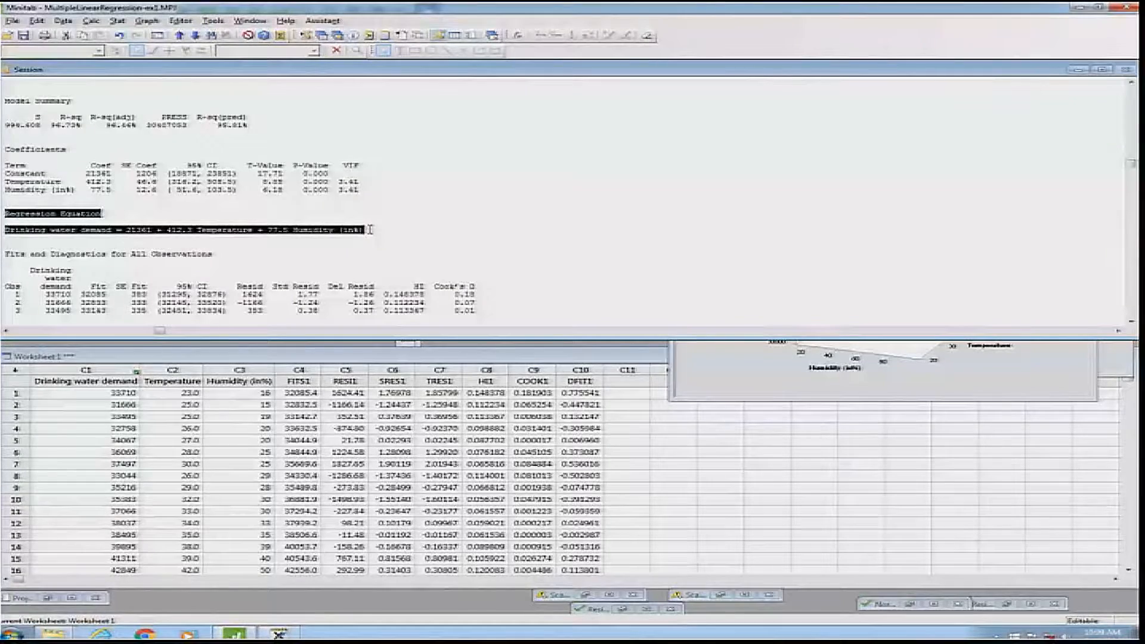
Examine the Fits and Diagnostics for All Observations table, including residuals, leverages and Cook's distance.
scroll(369, 230, down, 6)
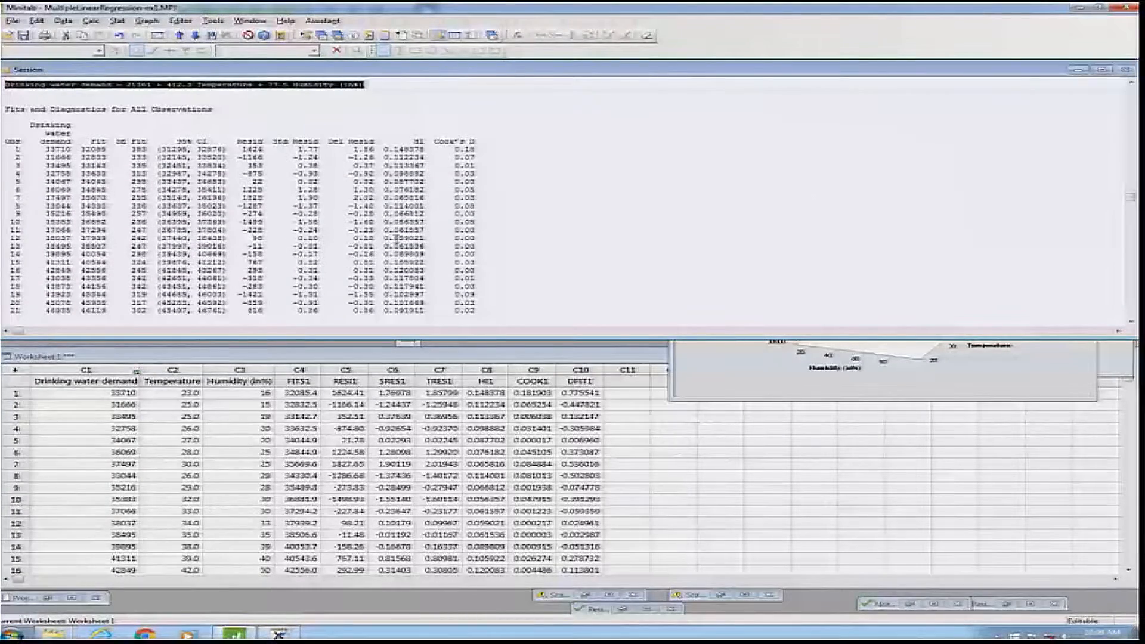
scroll(396, 241, down, 1)
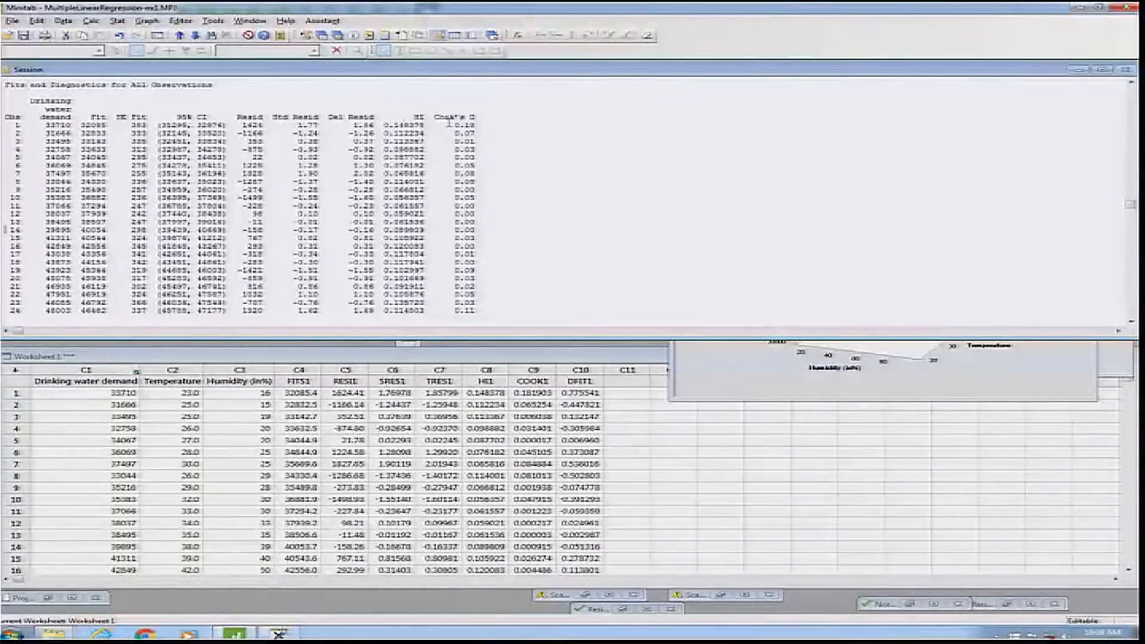
scroll(448, 122, down, 1)
scroll(449, 122, up, 1)
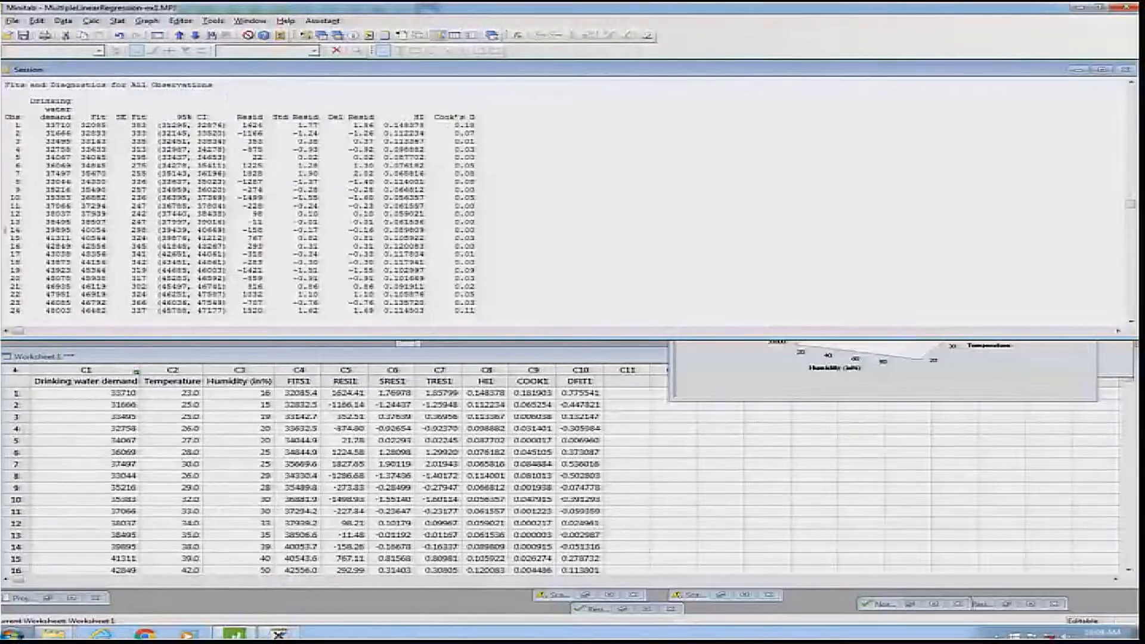
drag(12, 100, 486, 203)
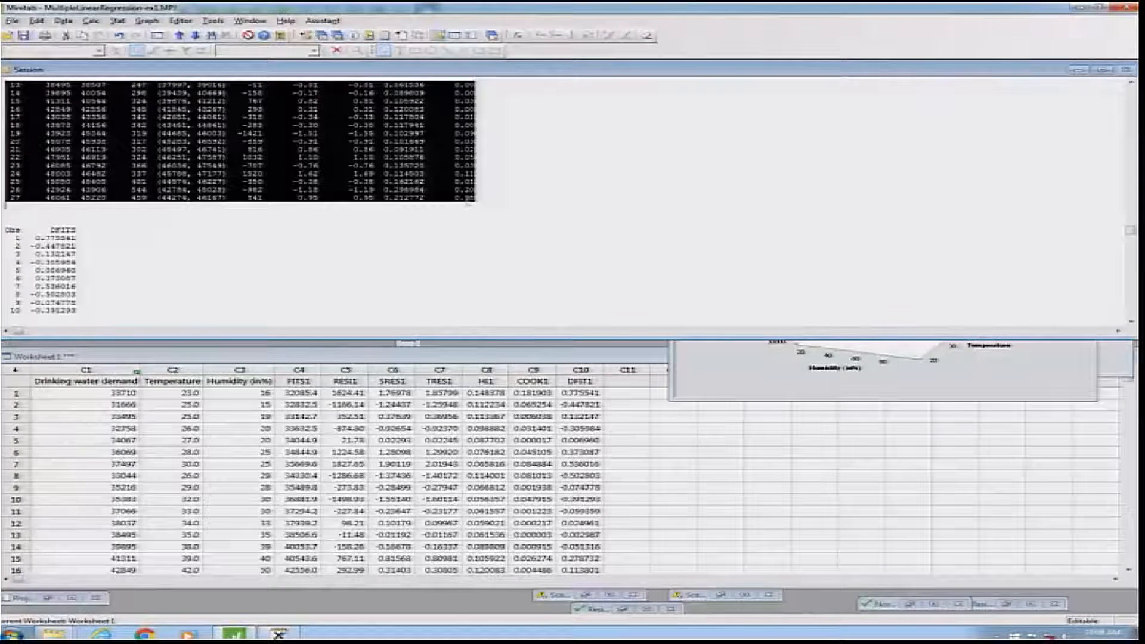
Examine the DFITS values for all observations and the Durbin-Watson Statistic at the end of the session output.
scroll(421, 222, down, 5)
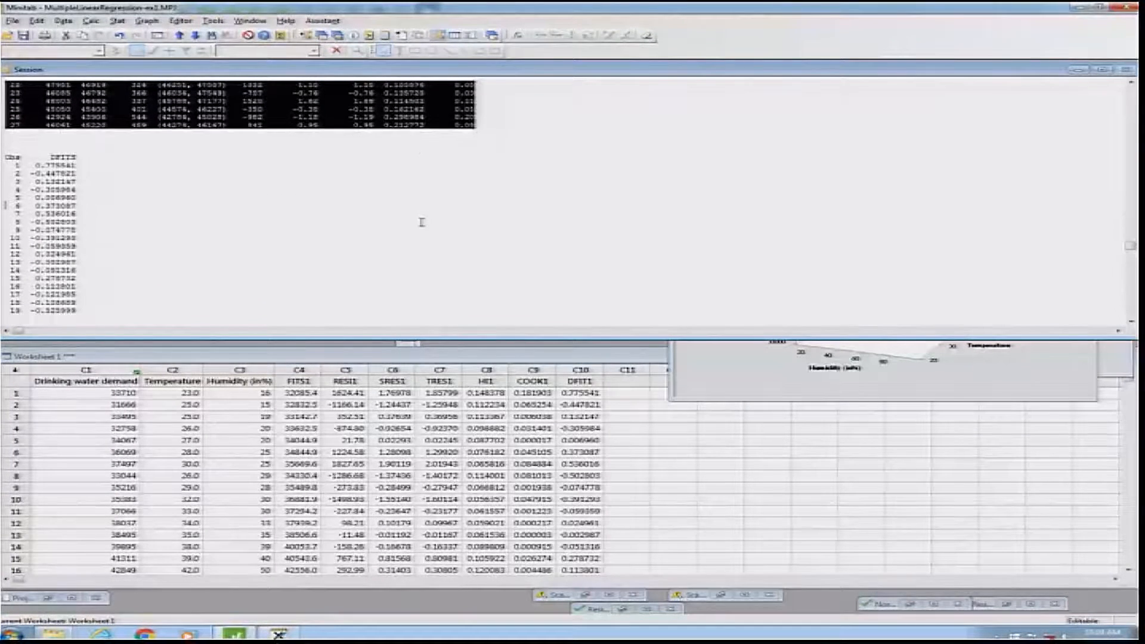
scroll(418, 220, down, 1)
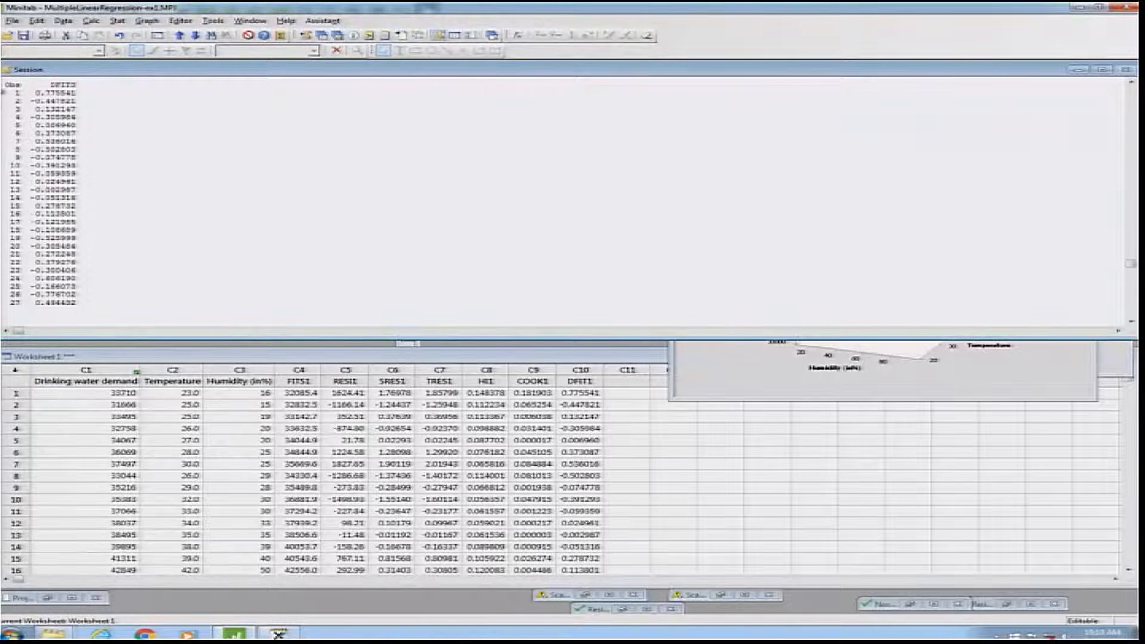
drag(7, 85, 149, 302)
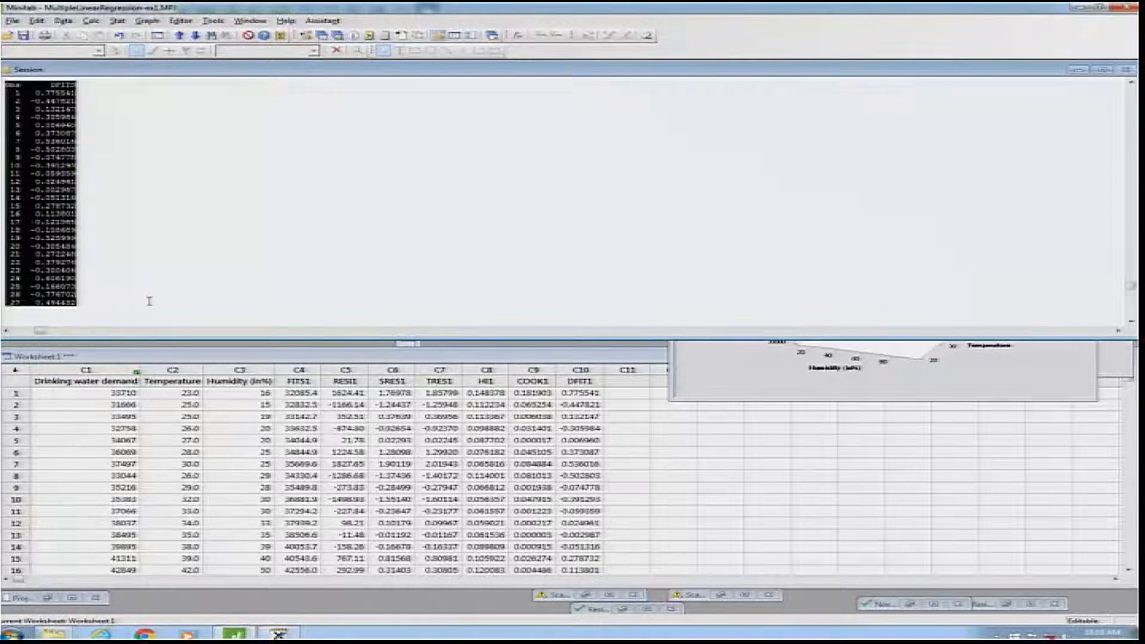
click(149, 303)
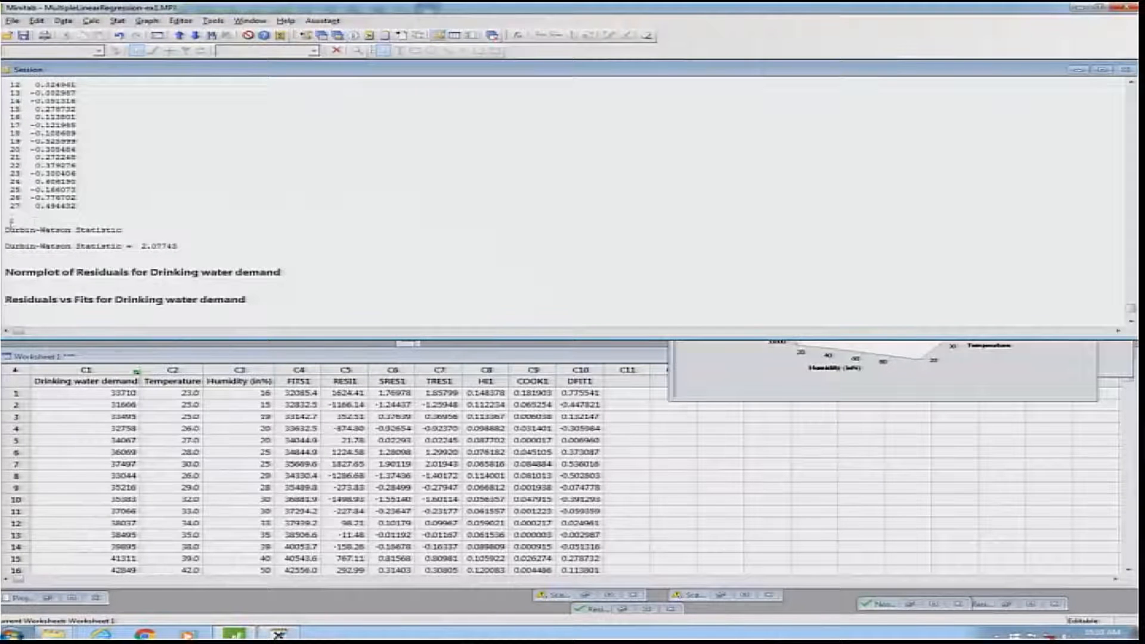
drag(8, 226, 204, 253)
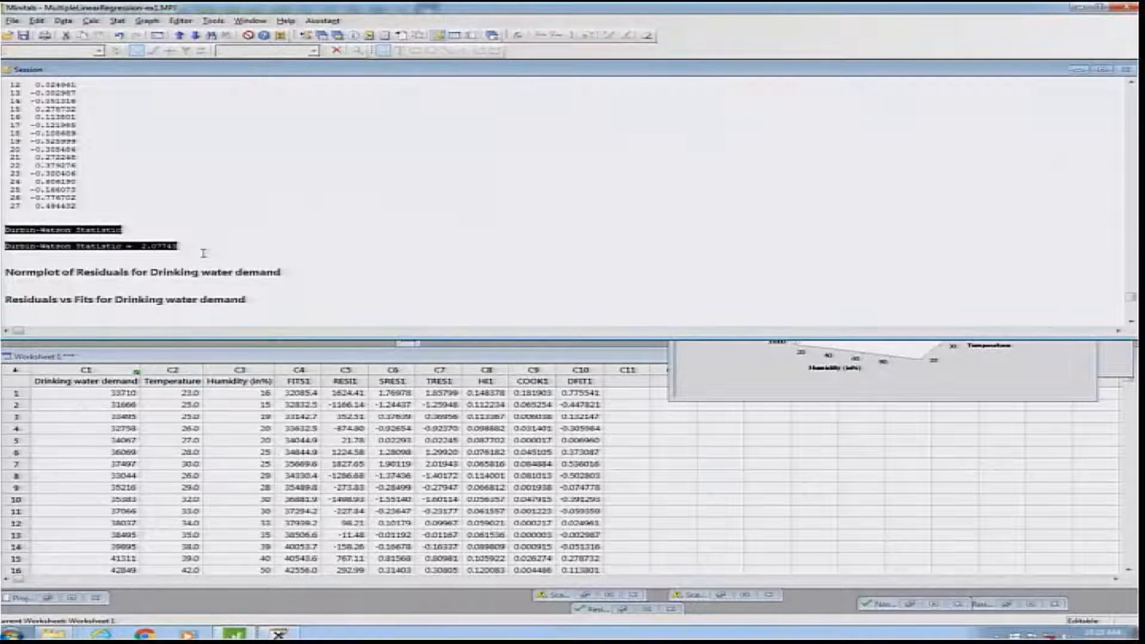
click(203, 253)
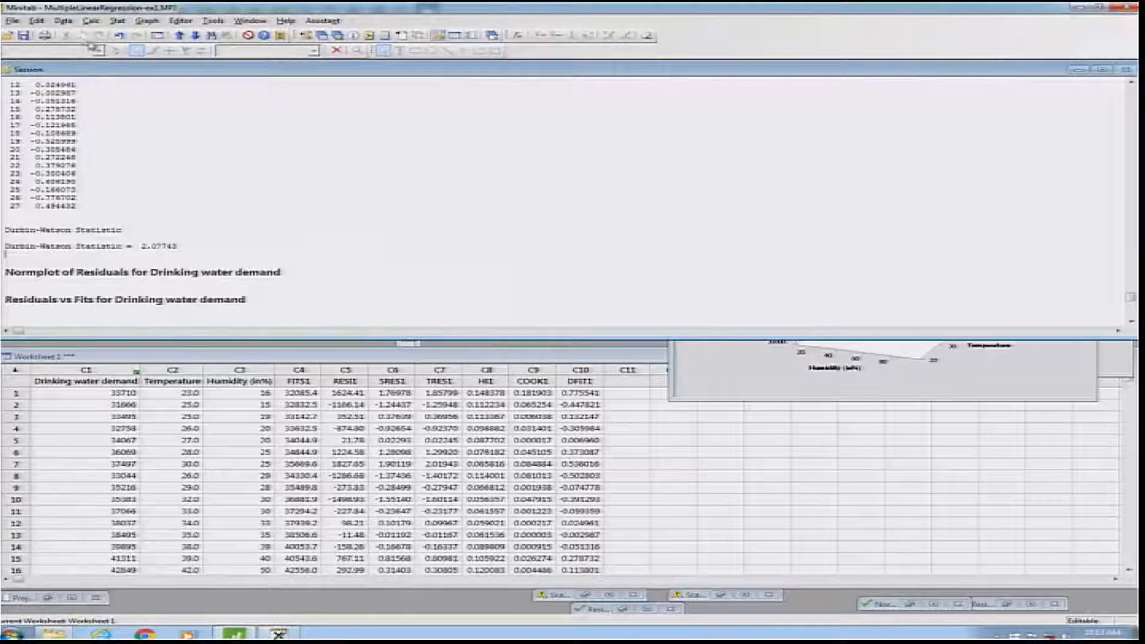
Refit the regression of Drinking water demand on Temperature and Humidity (in%), using standardized residuals for the normal probability and versus fits plots.
click(117, 21)
mouse_move(137, 46)
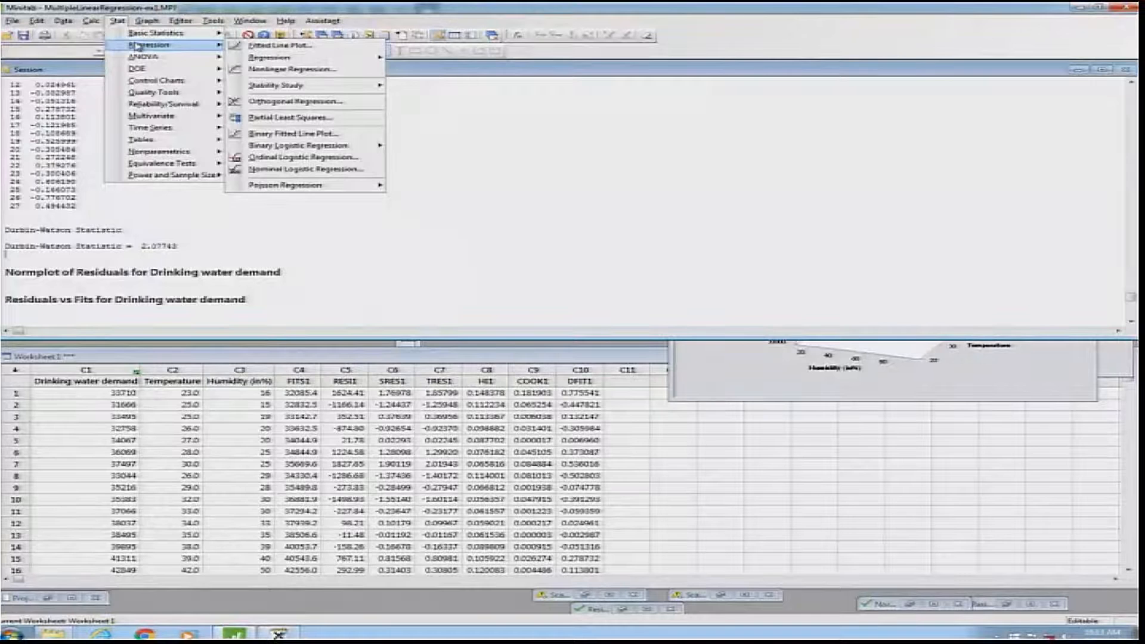
mouse_move(268, 58)
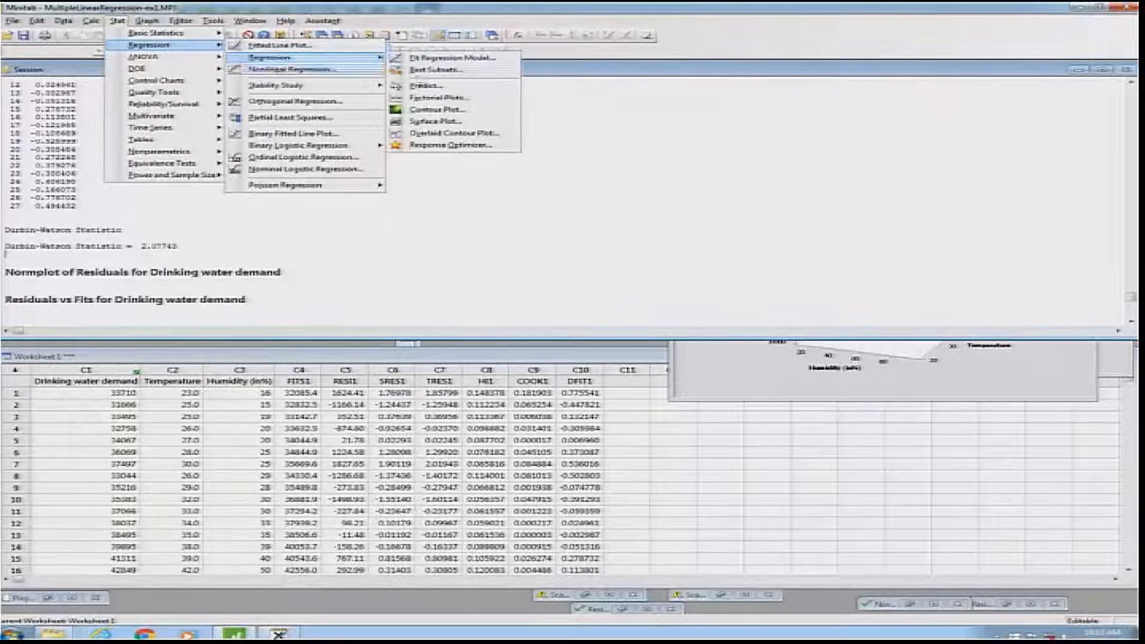
click(452, 58)
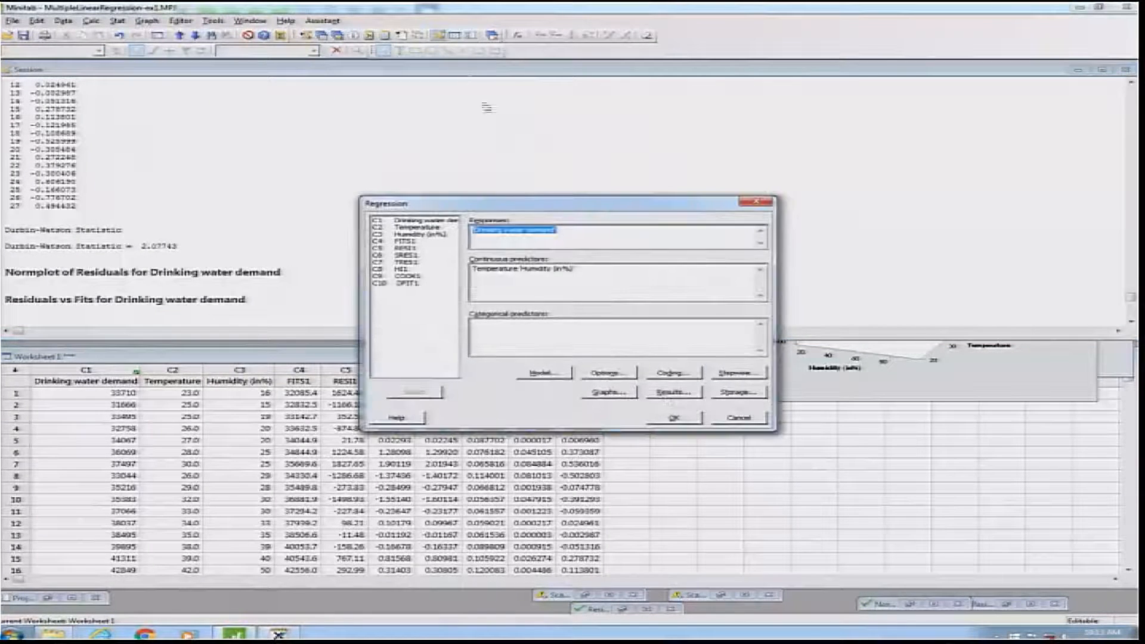
click(615, 393)
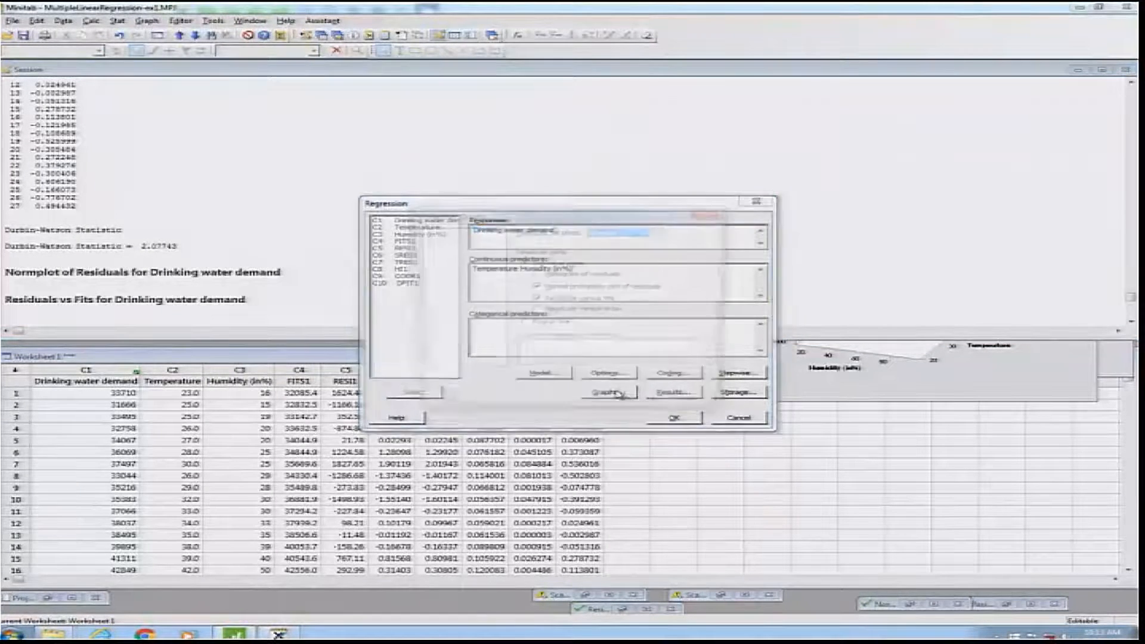
click(619, 235)
click(625, 250)
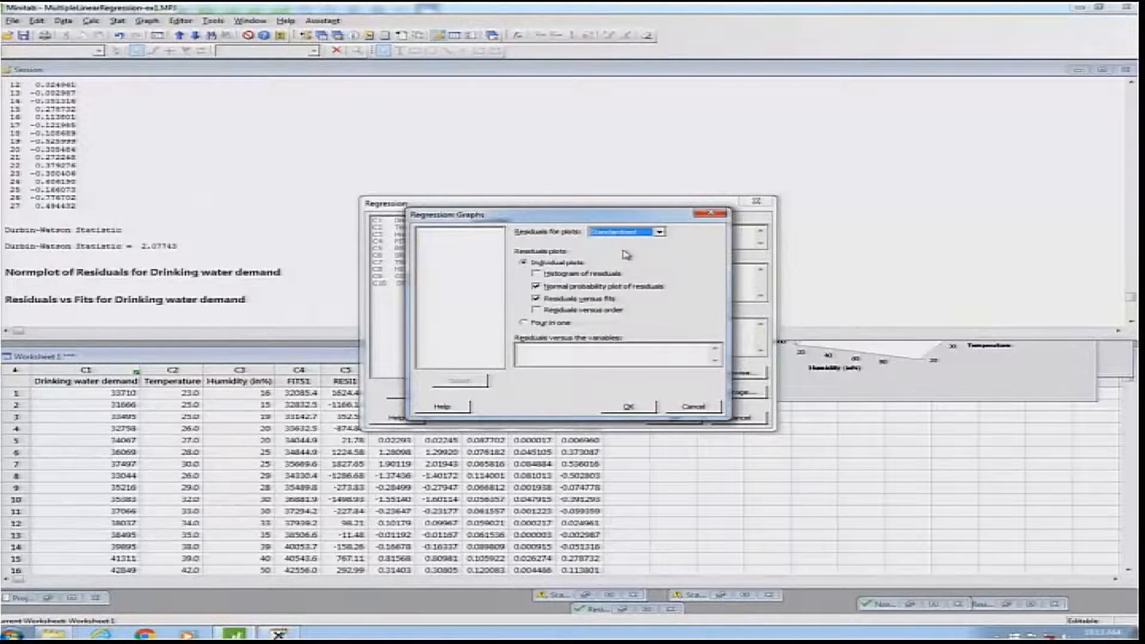
click(629, 406)
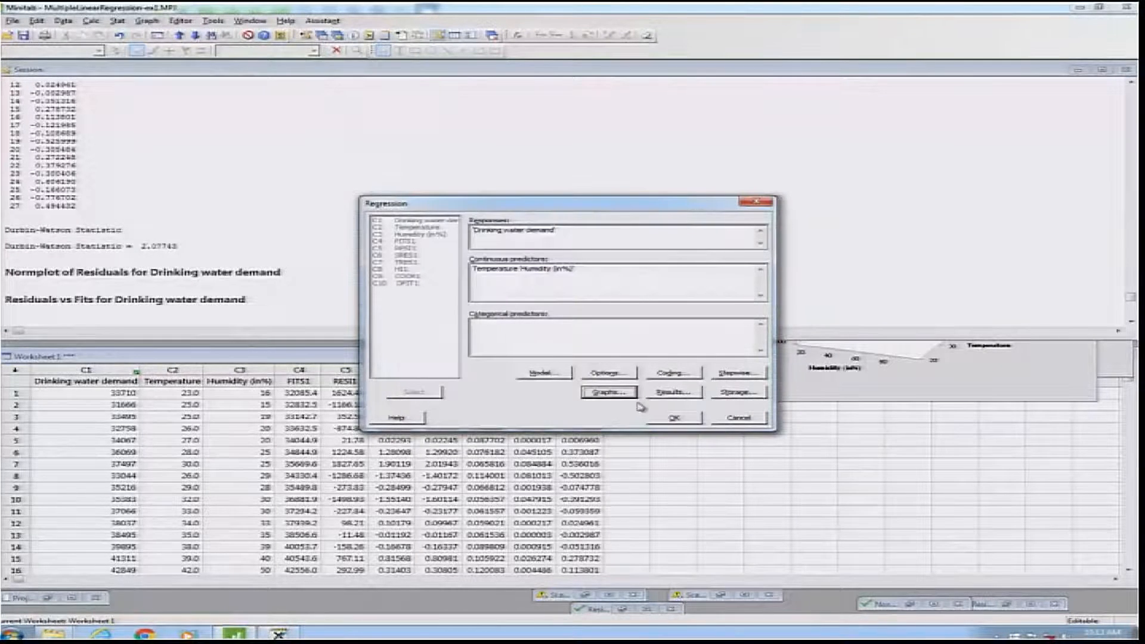
click(672, 419)
View the normal probability plot of standardized residuals at full size, minimise it, and enlarge the versus fits plot.
drag(539, 274, 956, 348)
click(631, 255)
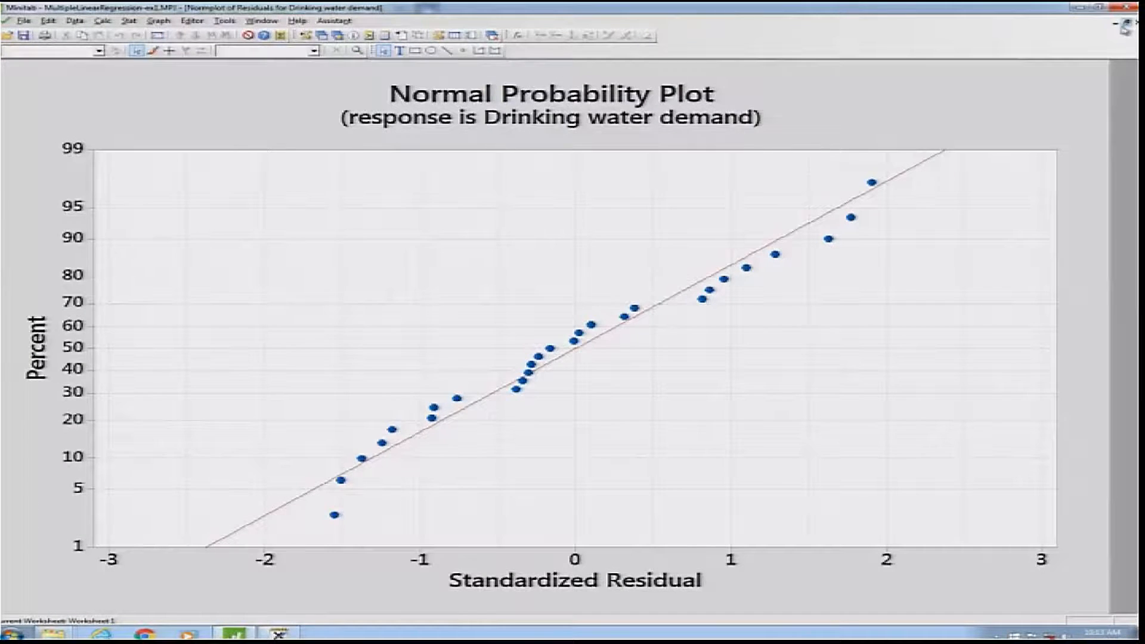
click(1114, 22)
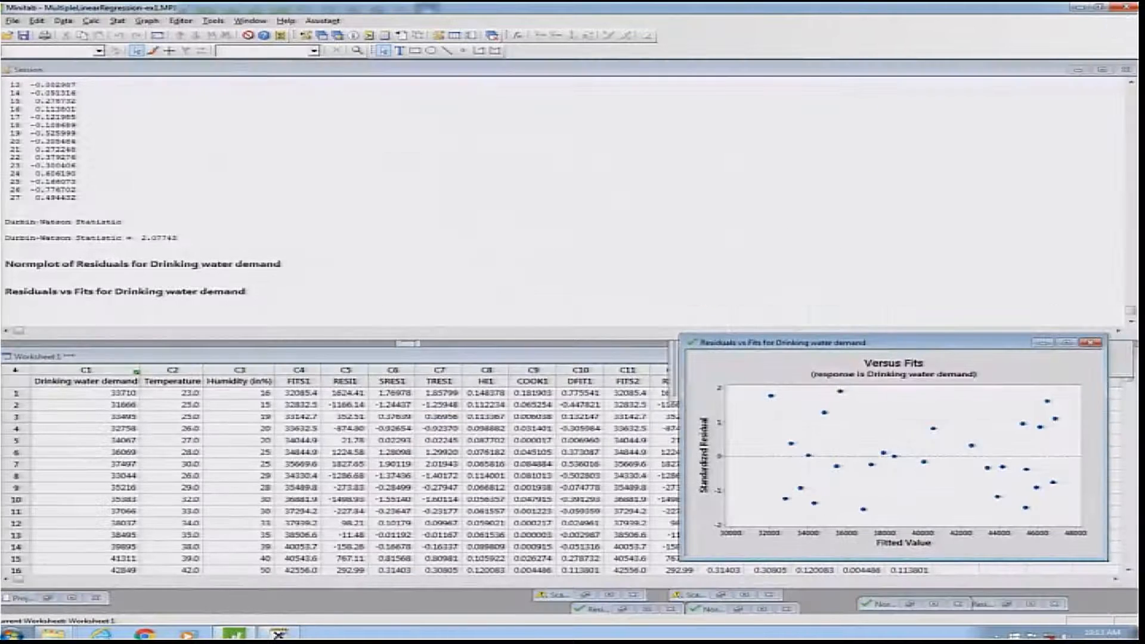
click(1067, 343)
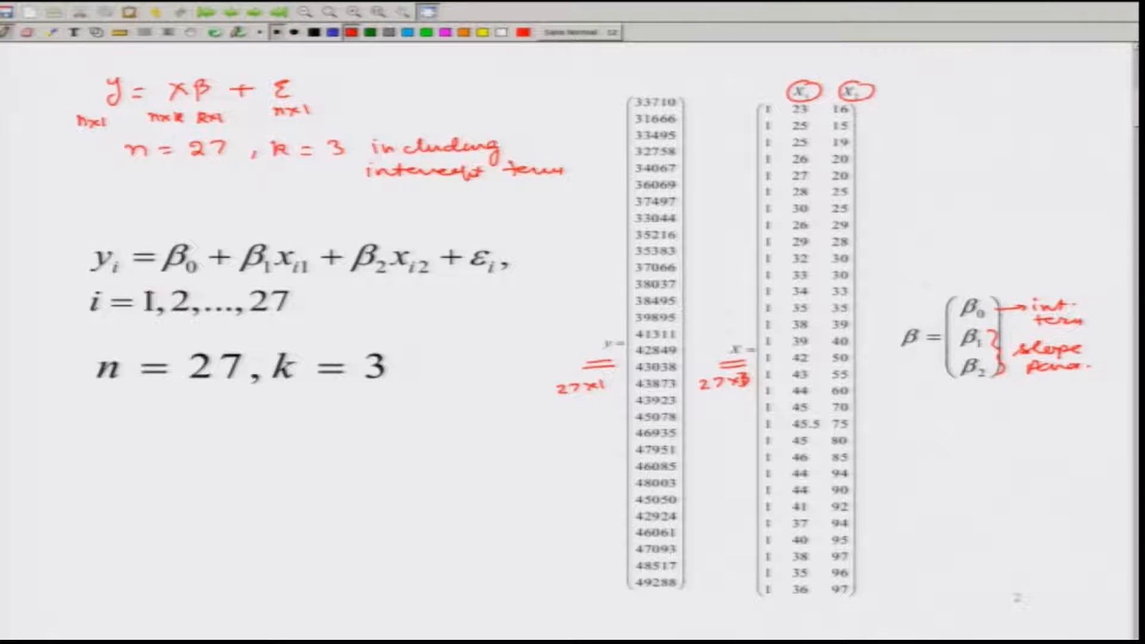
On the Multiple Scatter Plot slide, handwrite y/x1 and y/x2 in red on the demand panels and draw a trend line through the temperature panel's points.
click(253, 17)
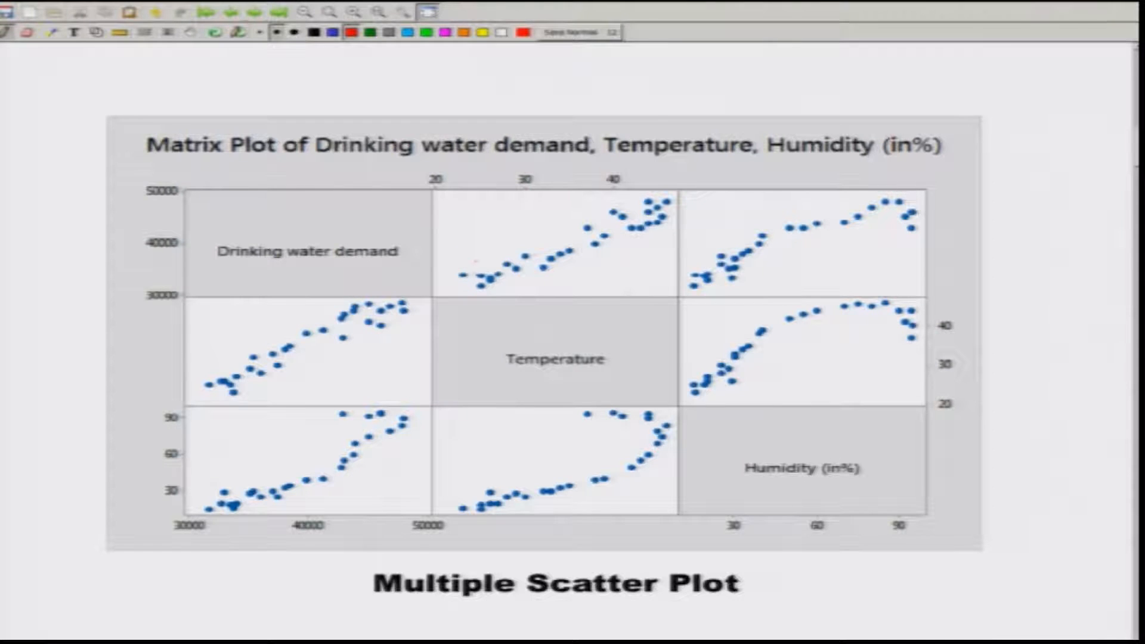
mouse_move(452, 211)
mouse_down()
mouse_move(454, 222)
mouse_move(492, 215)
mouse_up()
drag(491, 207, 481, 217)
drag(454, 287, 661, 208)
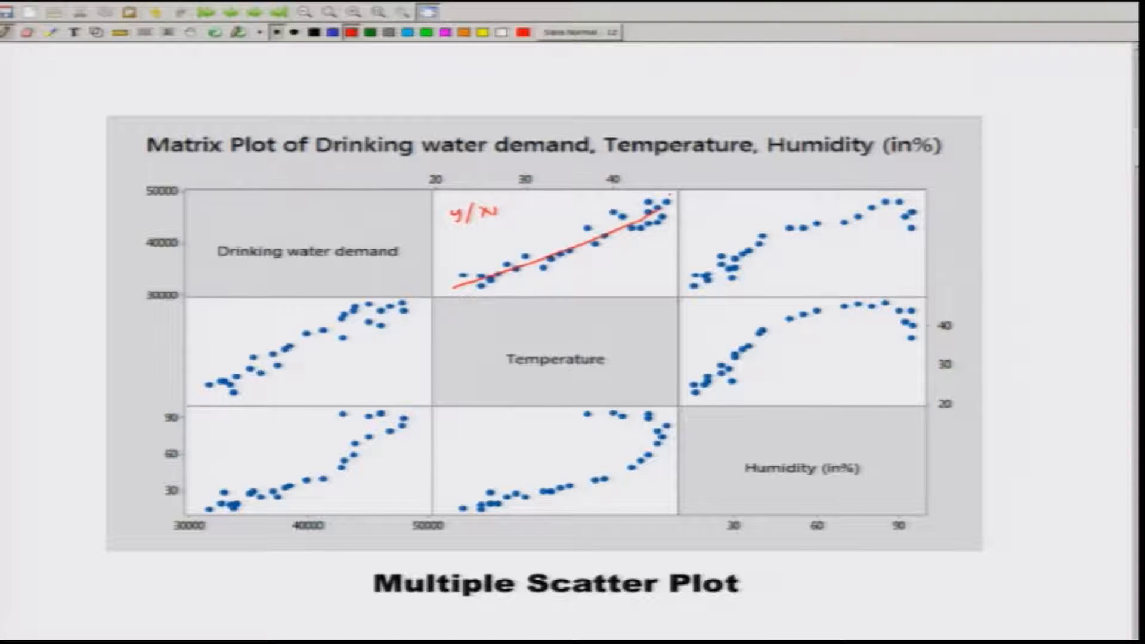
mouse_move(709, 202)
mouse_down()
mouse_move(726, 217)
mouse_move(773, 206)
mouse_up()
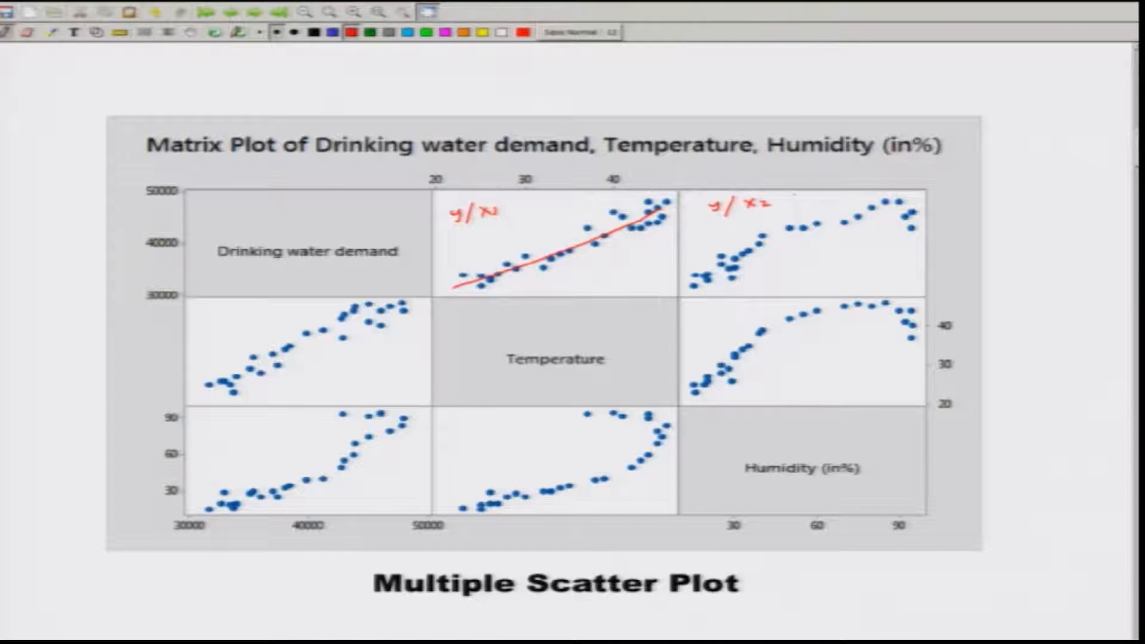